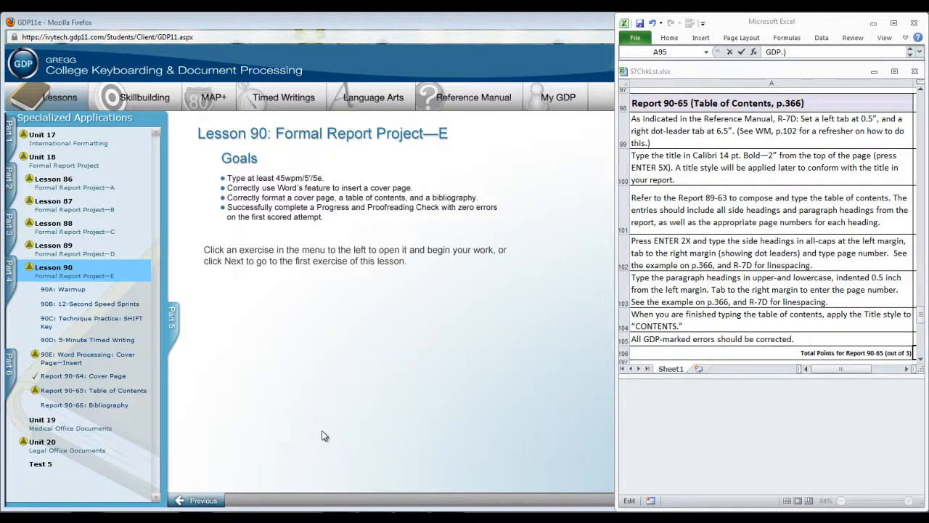
Open the Report 90-65: Table of Contents exercise from the Lesson 90 menu.
click(79, 391)
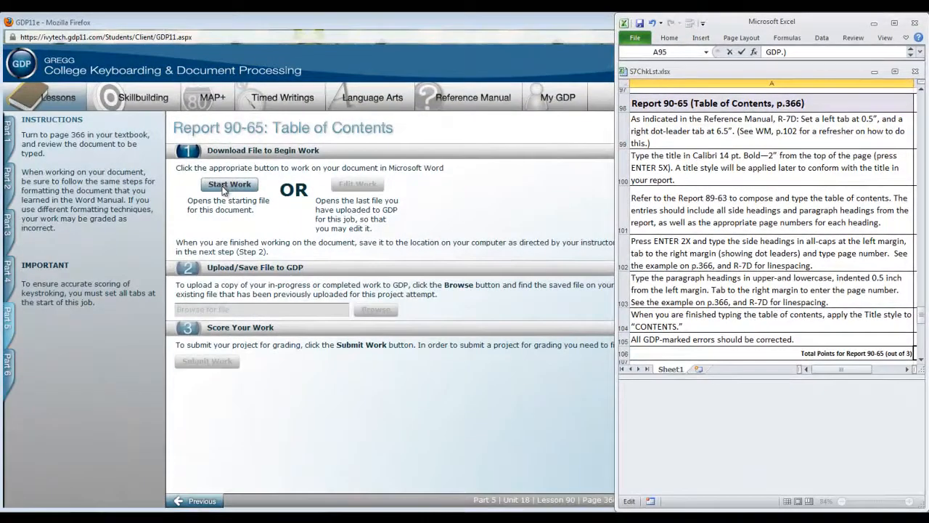
Start work so the exercise's blank starting document opens in Word.
click(229, 184)
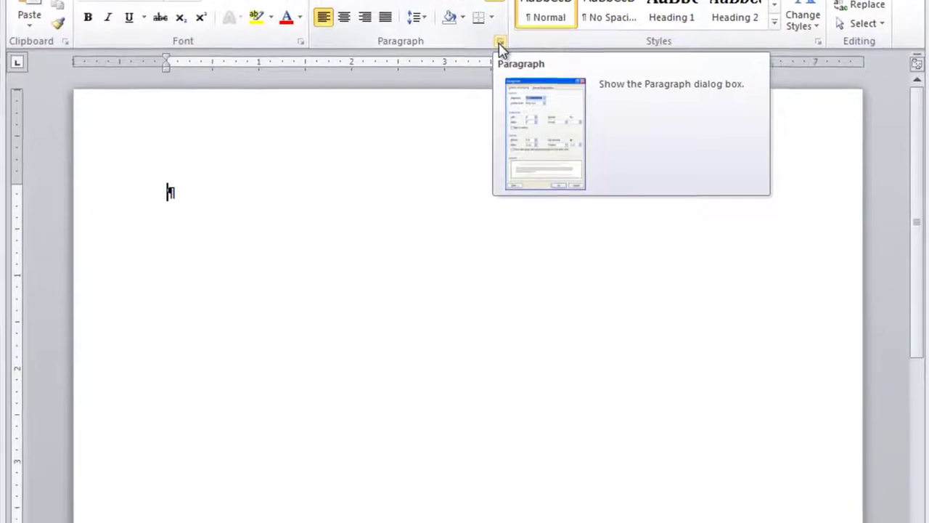
Clear all existing tab stops and add a 0.5" left tab stop.
click(500, 42)
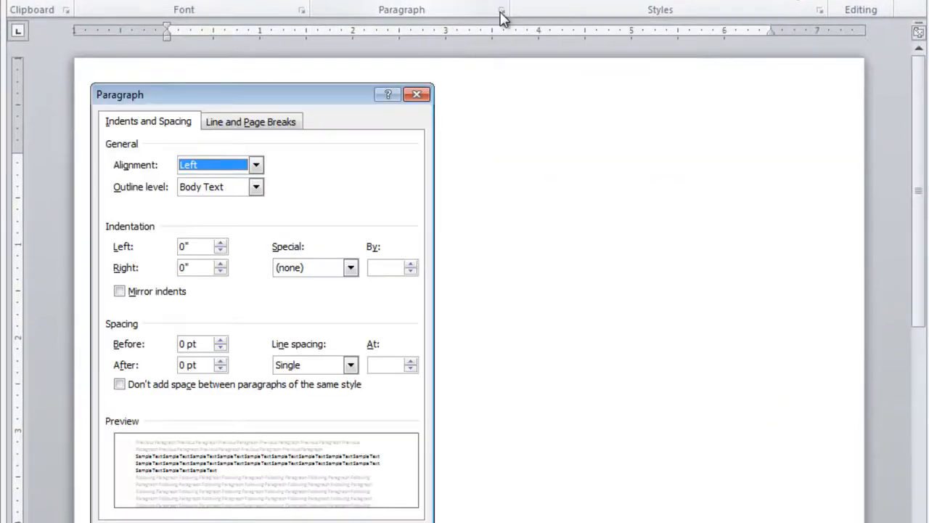
mouse_move(325, 94)
mouse_down()
mouse_move(506, 57)
mouse_move(514, 35)
mouse_up()
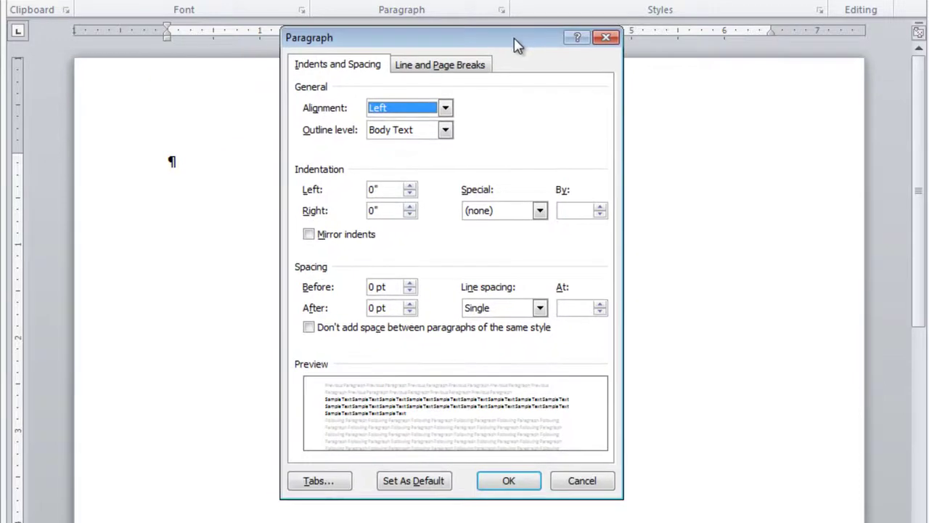
click(320, 481)
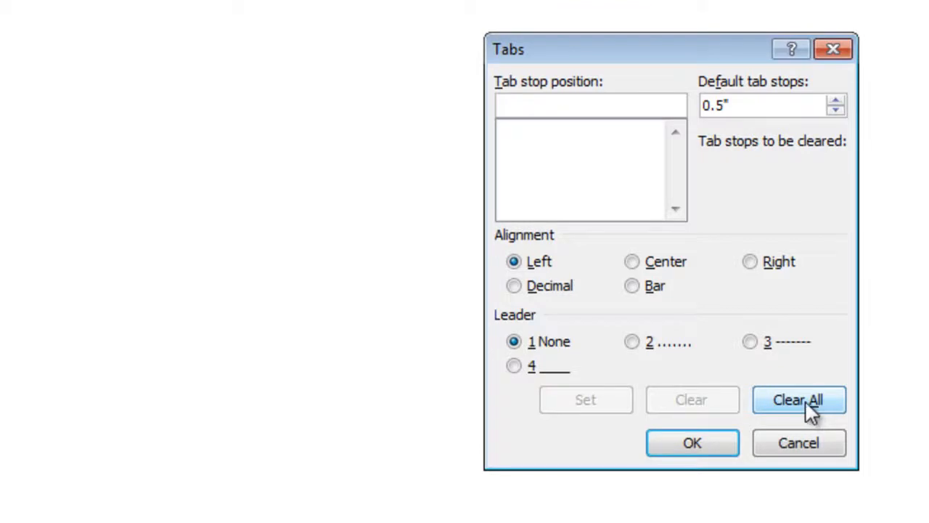
click(805, 400)
click(615, 104)
text(.)
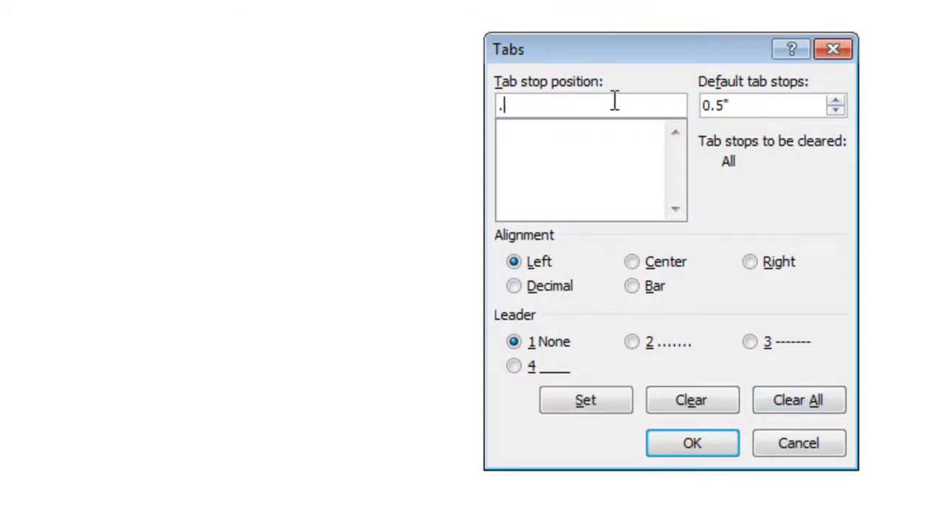
text(5)
click(575, 400)
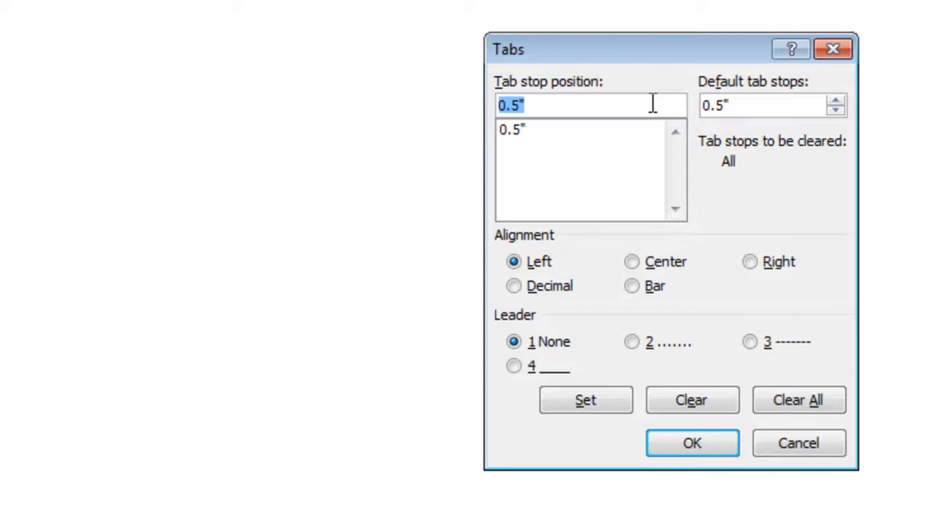
text(6.5)
Add a 6.5" right-aligned tab stop with dot leader 2 and apply the tab settings.
click(750, 264)
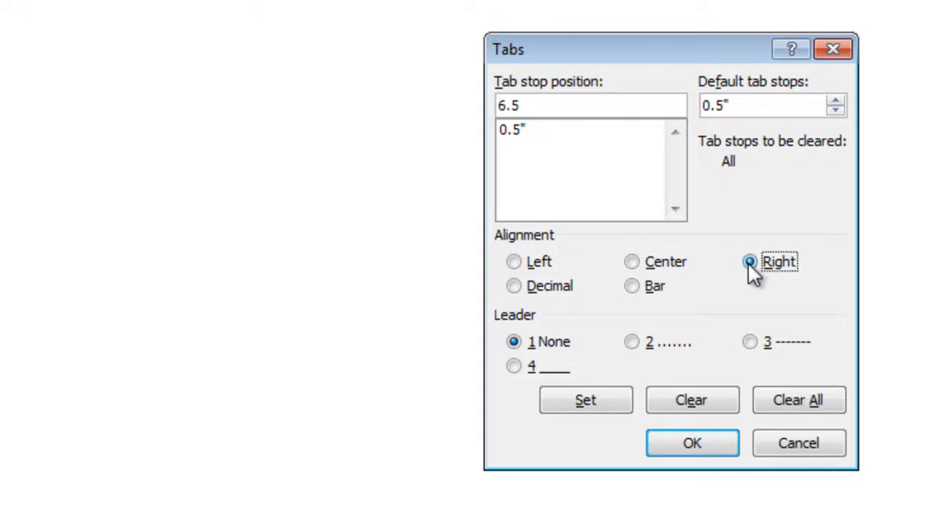
click(631, 342)
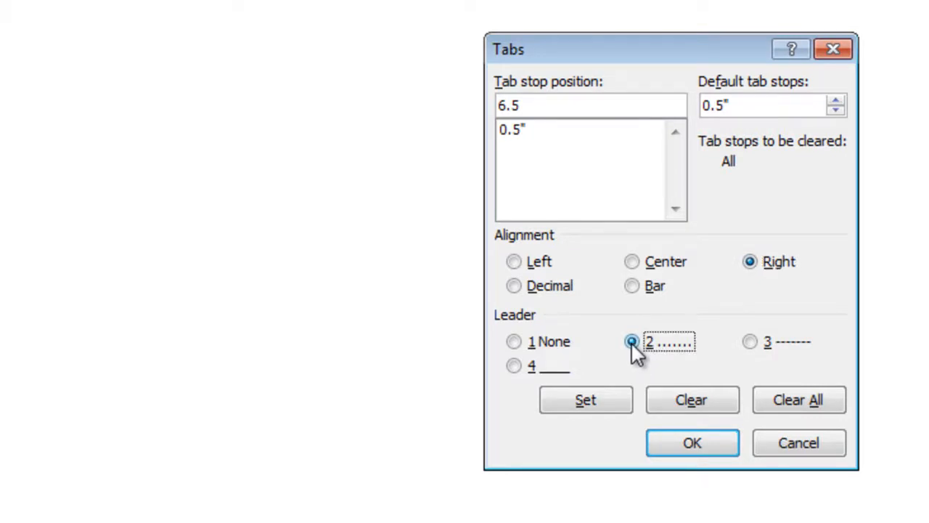
click(586, 404)
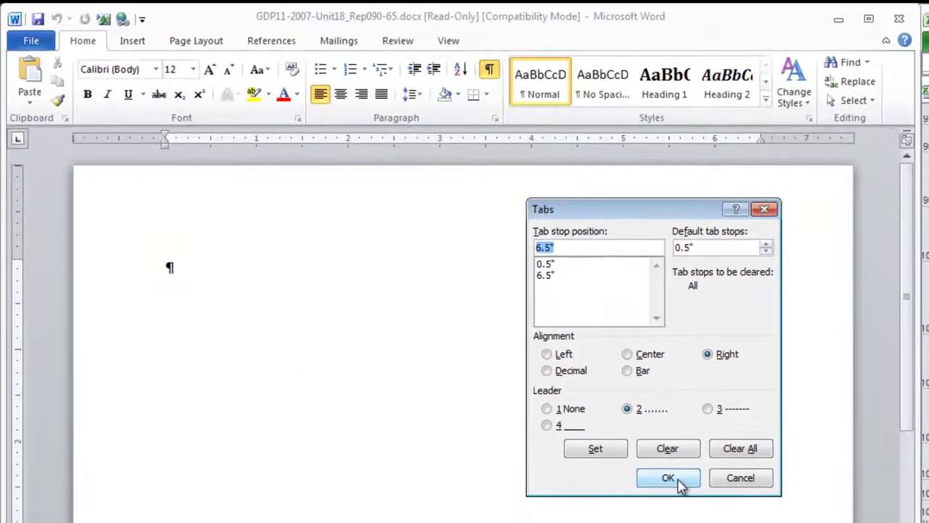
click(691, 443)
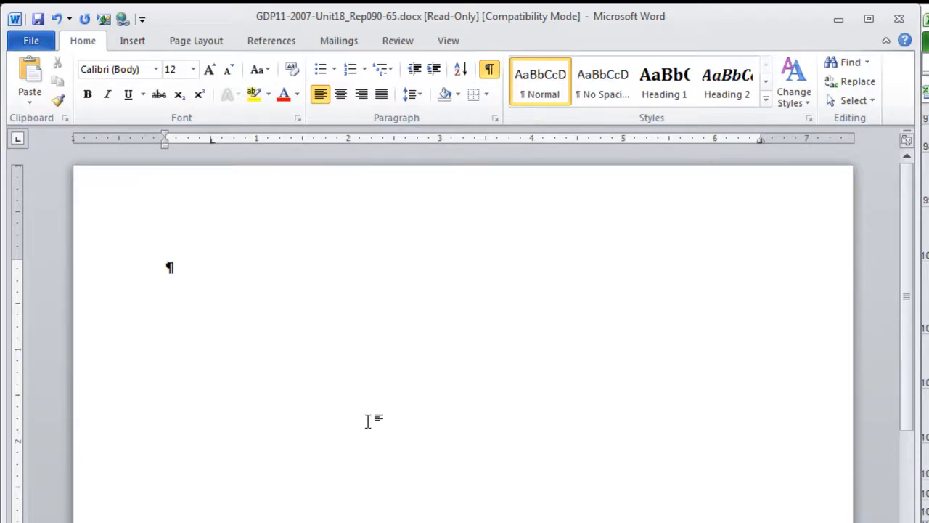
Add blank lines, centre and enter the CONTENTS title, then leave blank lines below it.
key(Return)
key(Return)
key(Return)
key(Return)
key(Return)
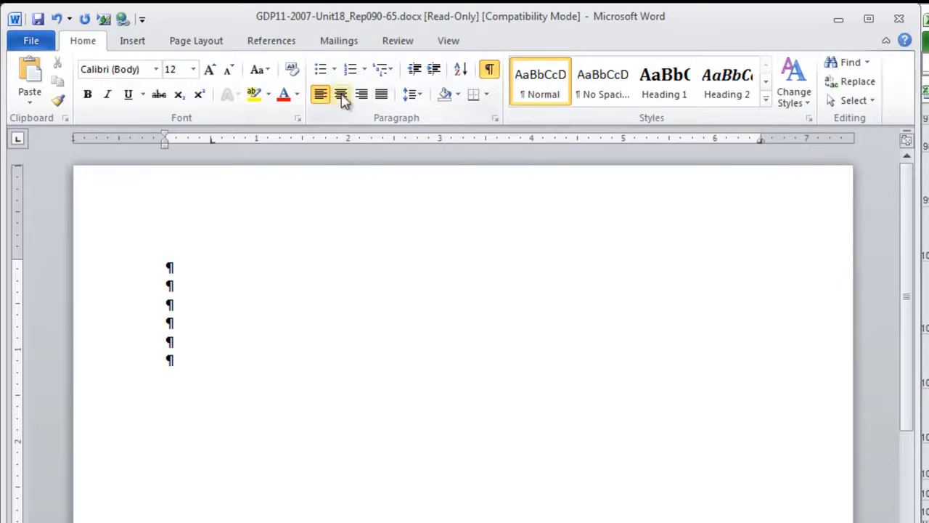
click(340, 94)
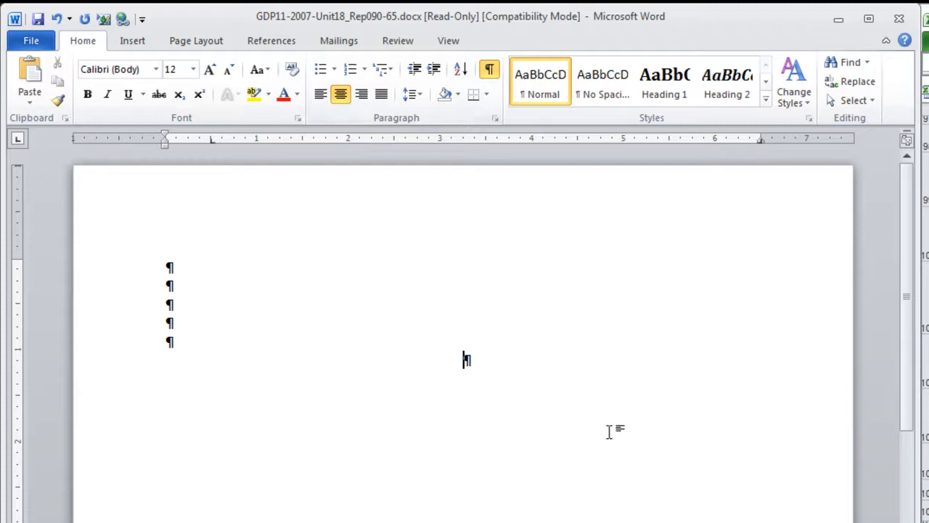
text(CON)
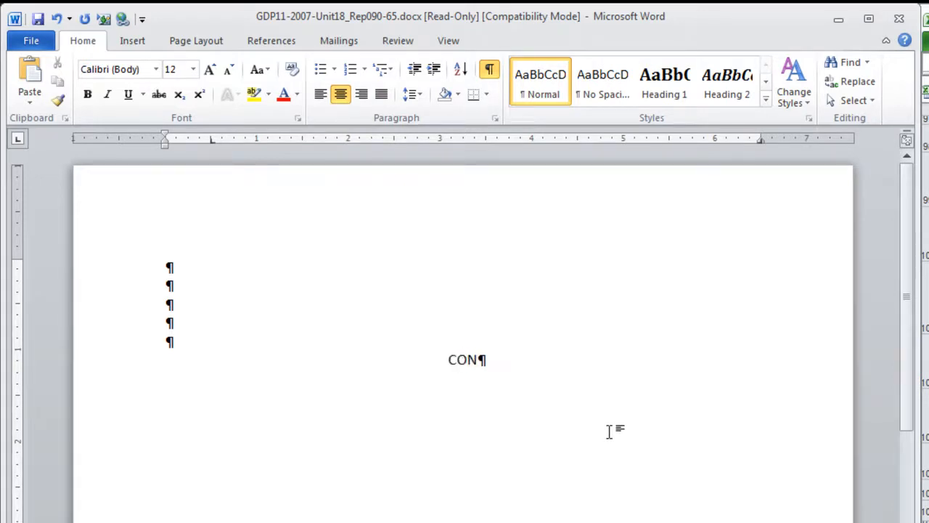
text(TENTS)
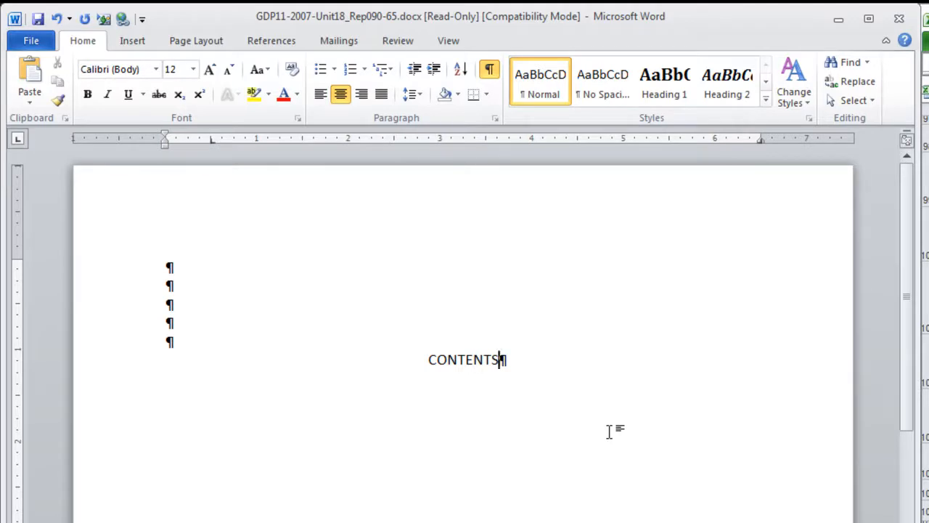
key(Return)
key(Return)
Add the first left-aligned side headings from PROBLEM with dot-leader page numbers.
click(320, 94)
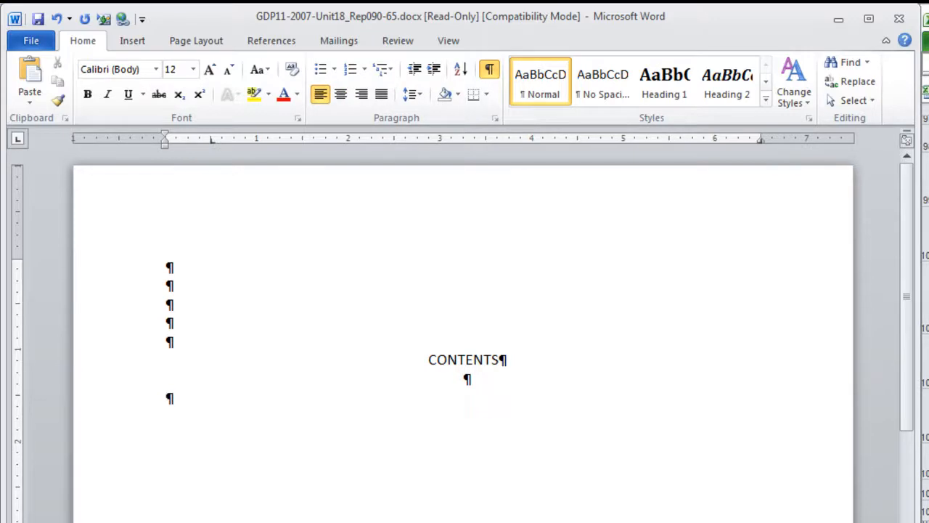
text(PROBLEM)
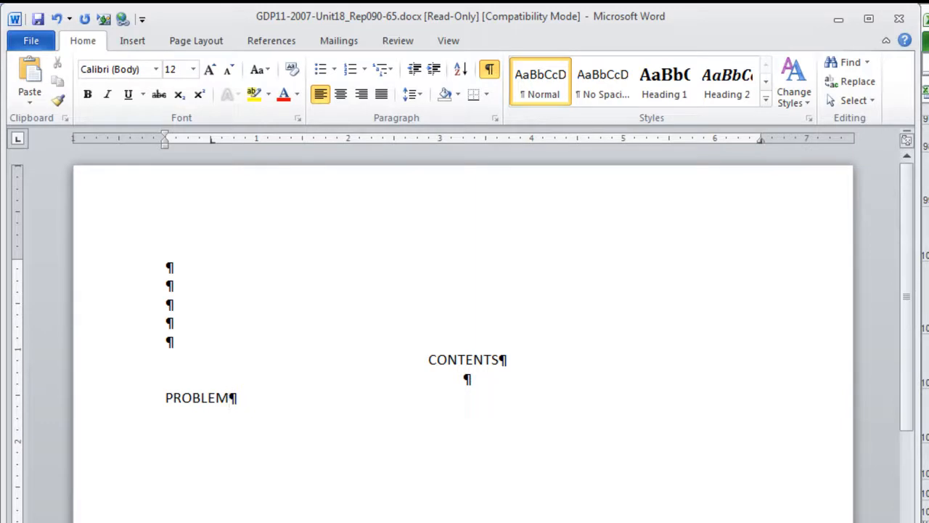
key(Tab)
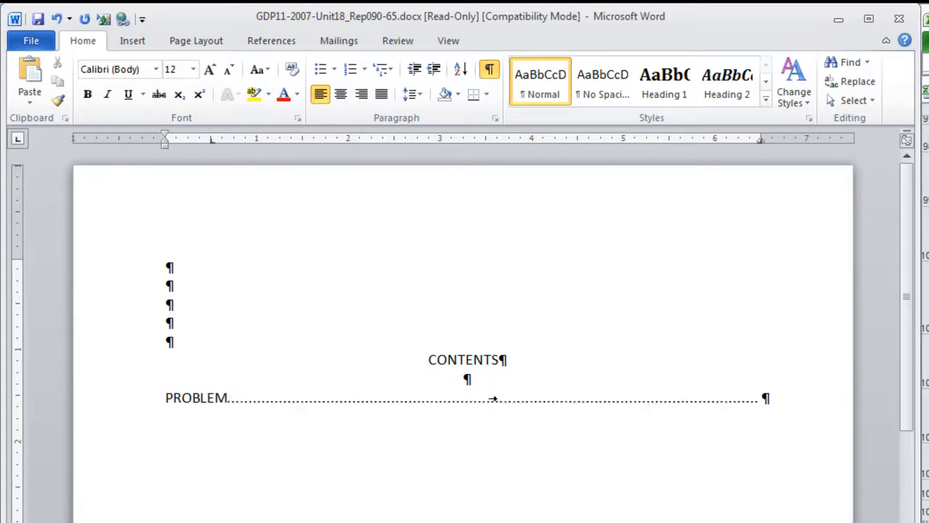
text(1)
key(Return)
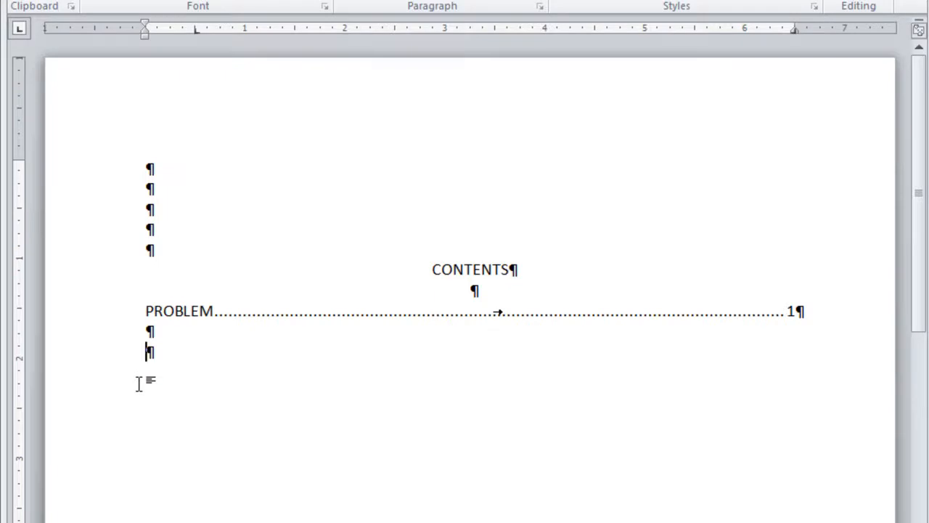
text(INTERCULTURAL SEM)
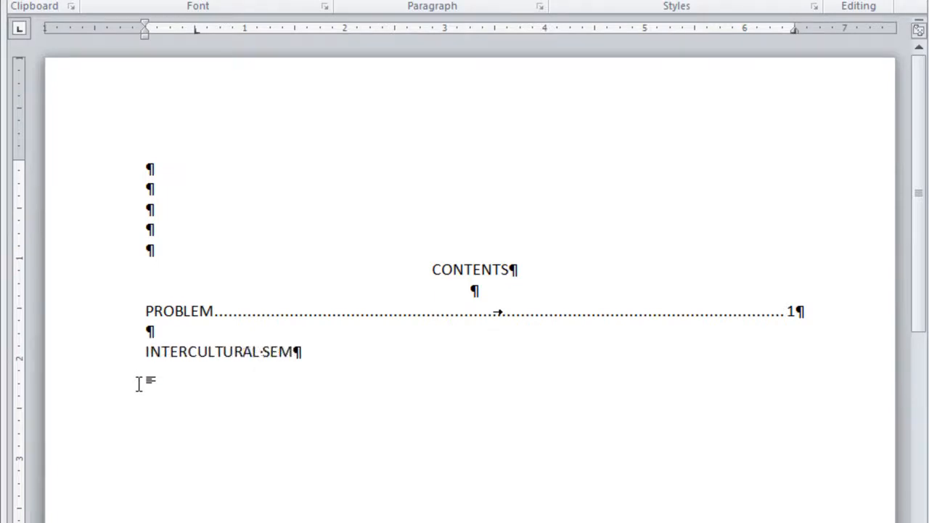
text(INARS)
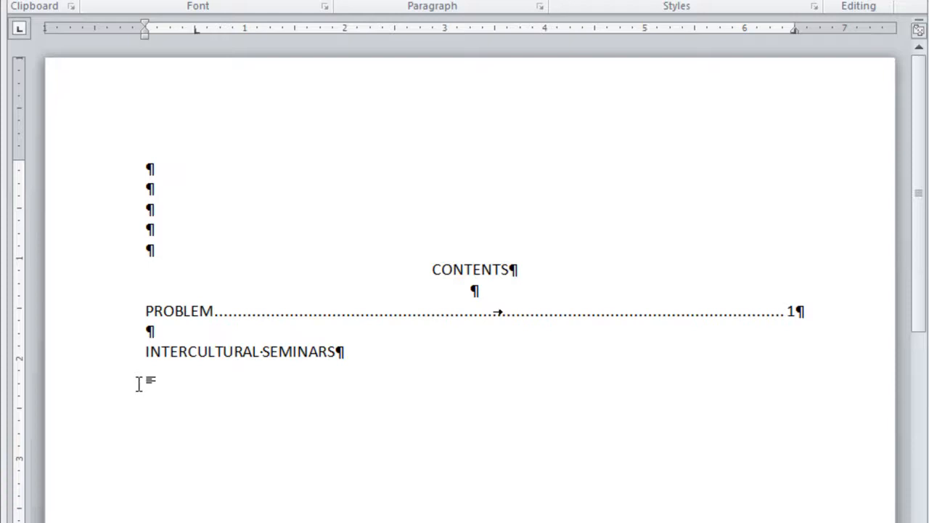
key(Tab)
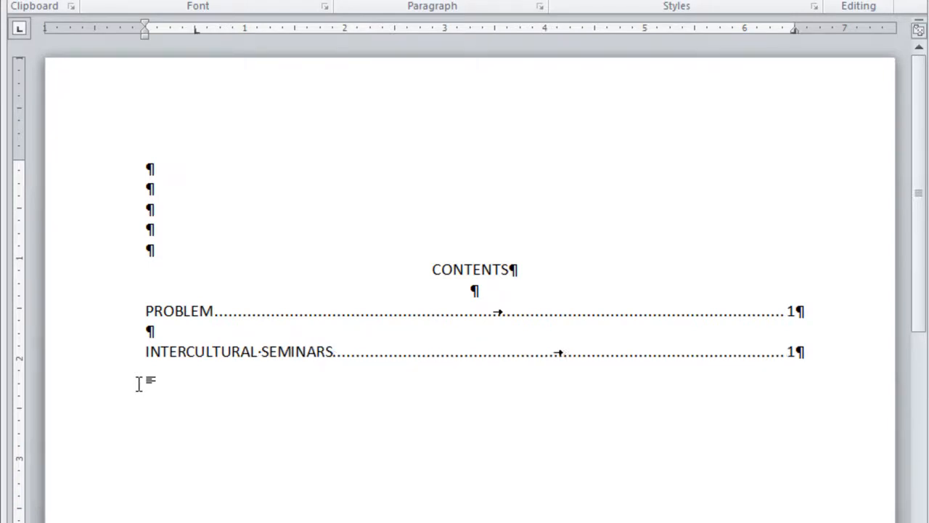
key(Return)
key(Return)
text(BE)
text(NEFITS OF ATTENDING SEMINARS)
Add BENEFITS OF ATTENDING SEMINARS, INSTRUCTIONAL APPROACH and SEMINAR CONTENT with dot-leader pages 2, 3, 3.
key(Tab)
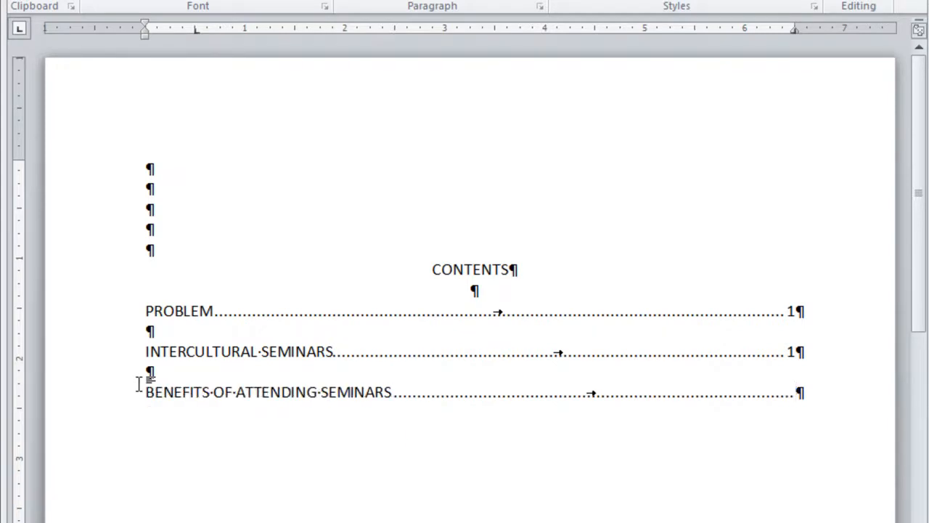
text(2)
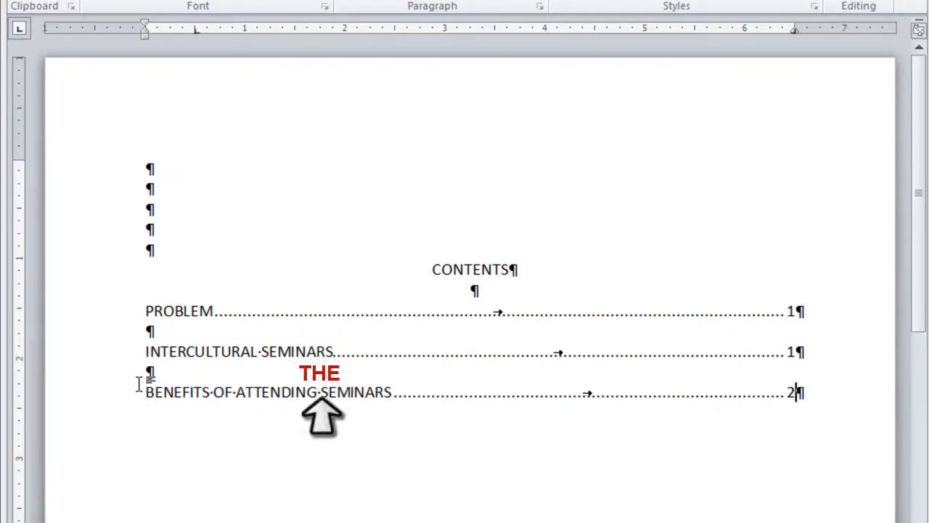
key(Return)
key(Return)
text(INSTRUCTIONAL APPROACH)
key(Tab)
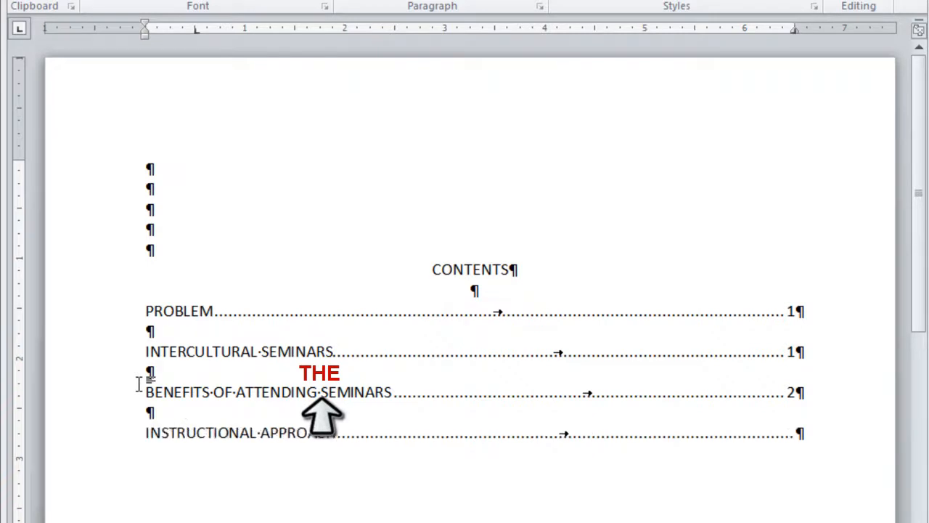
text(3)
key(Return)
key(Return)
text(SE)
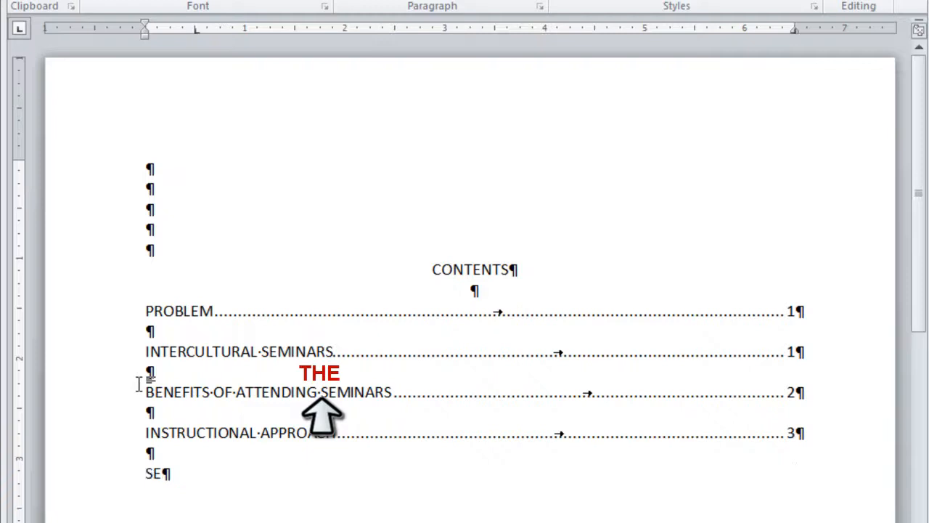
text(MINAR CONT)
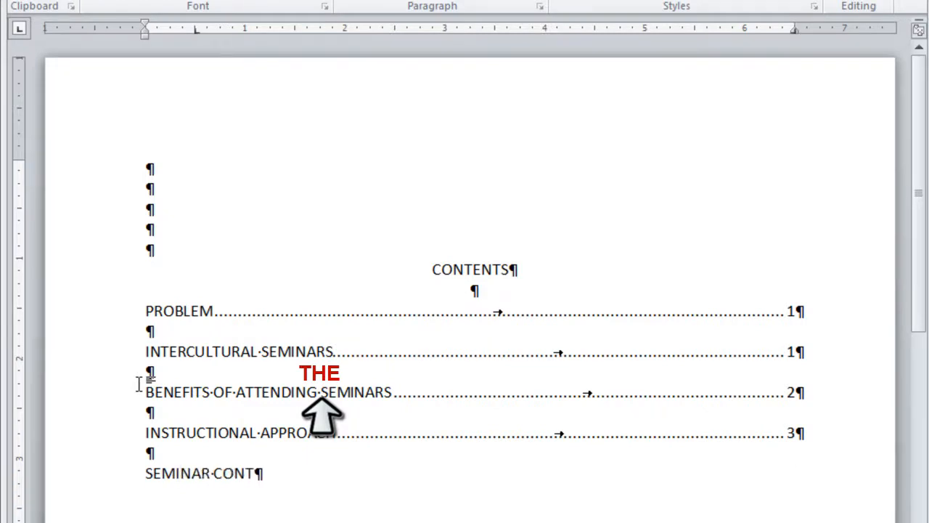
text(ENT)
key(Tab)
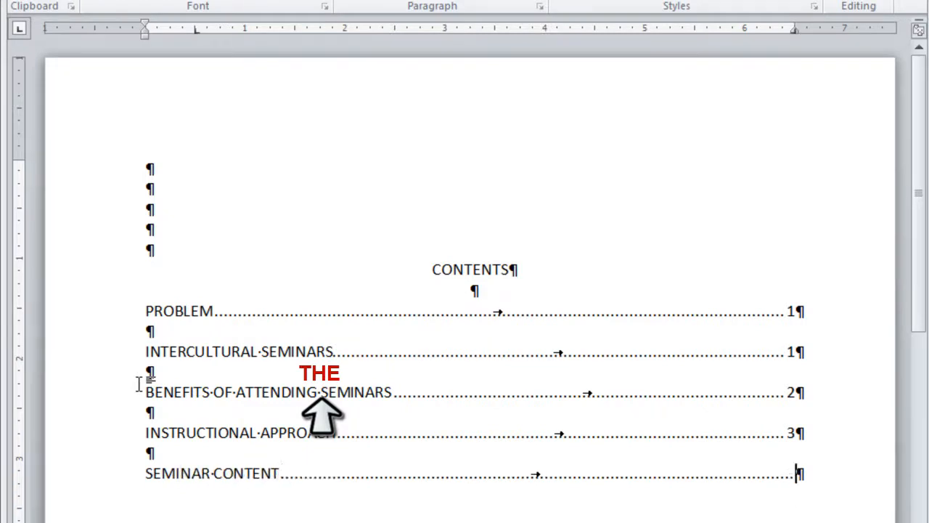
text(3)
key(Return)
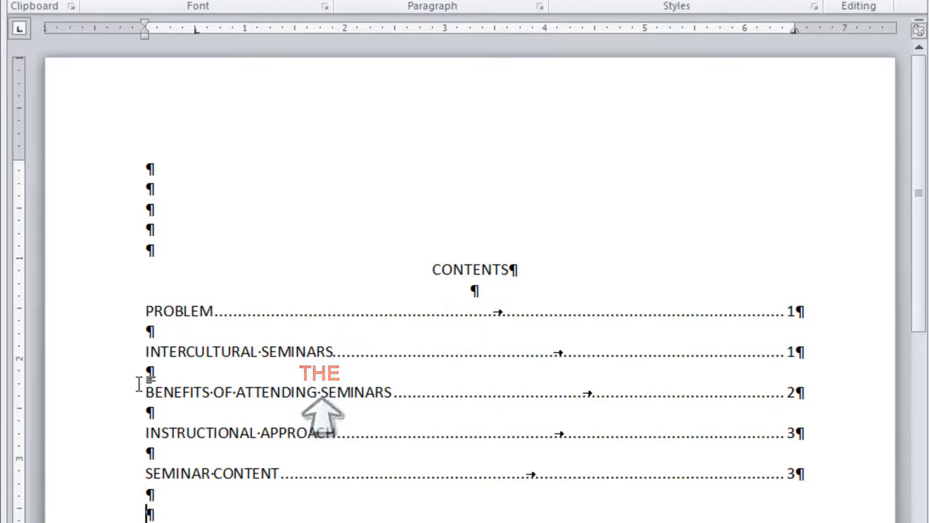
Add indented headings Body Positions and Movements, Concept of Culture, Conflict Resolution, Intimacy in Relationships with dot-leader pages.
key(Return)
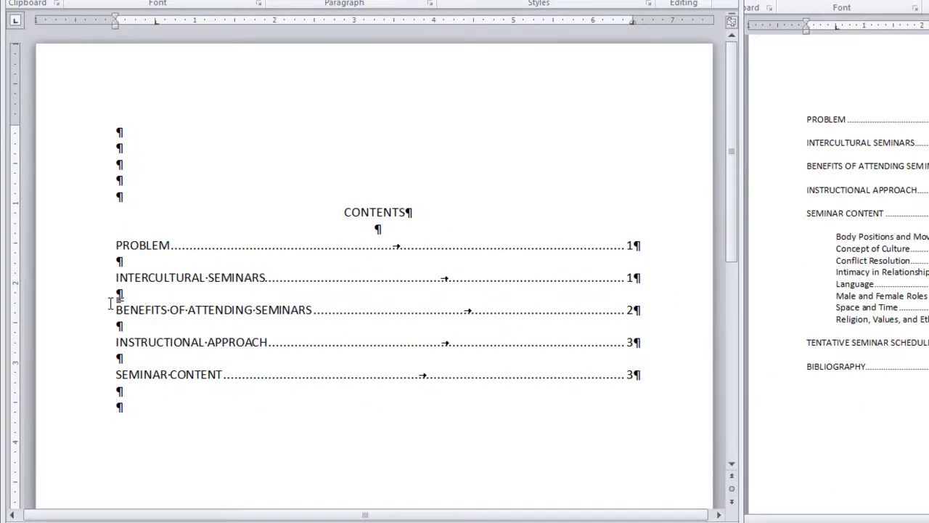
key(Tab)
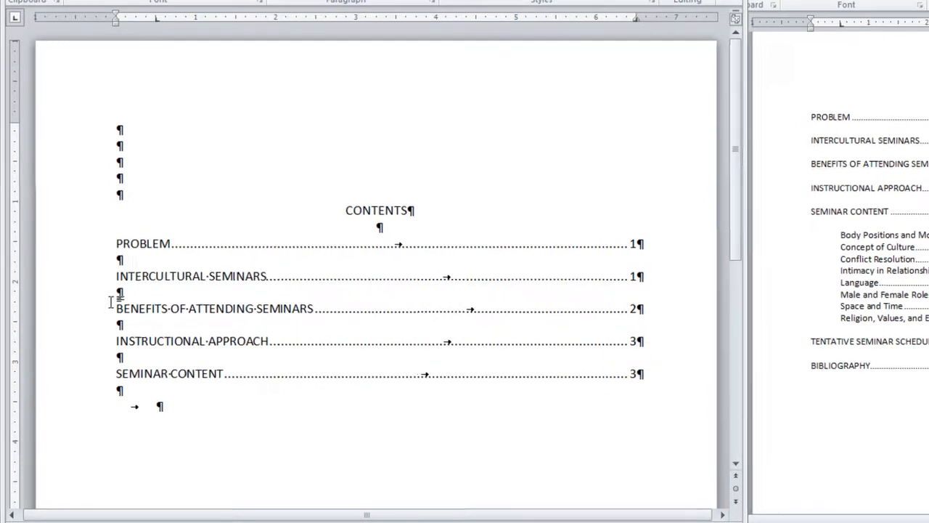
text(Body)
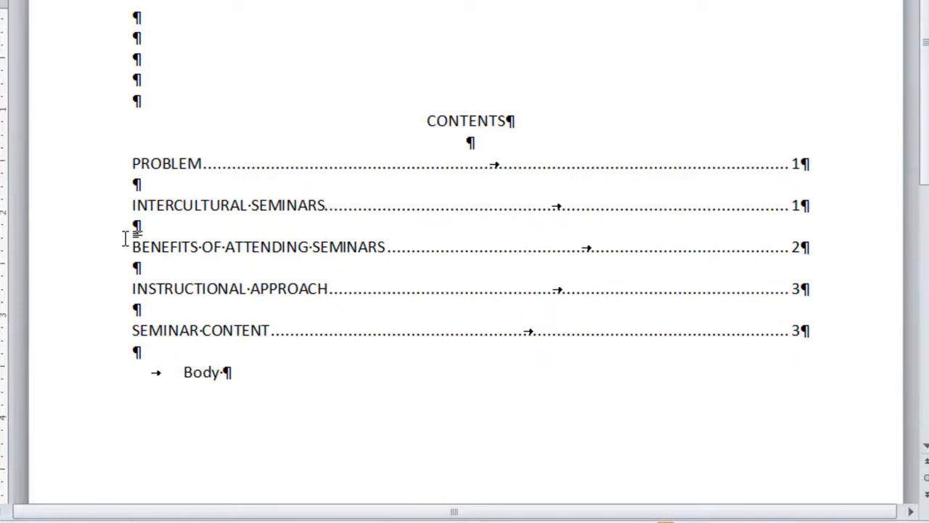
text( Positions and Movem)
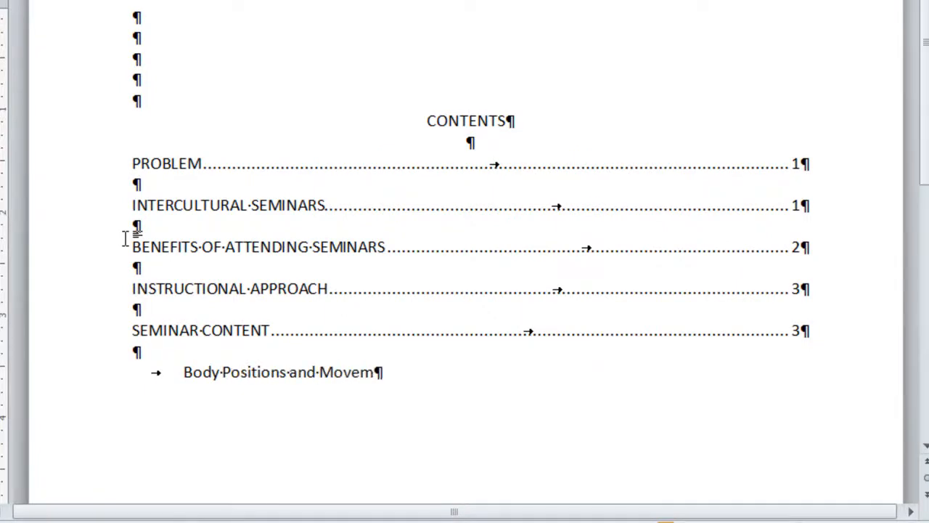
text(ents)
key(Tab)
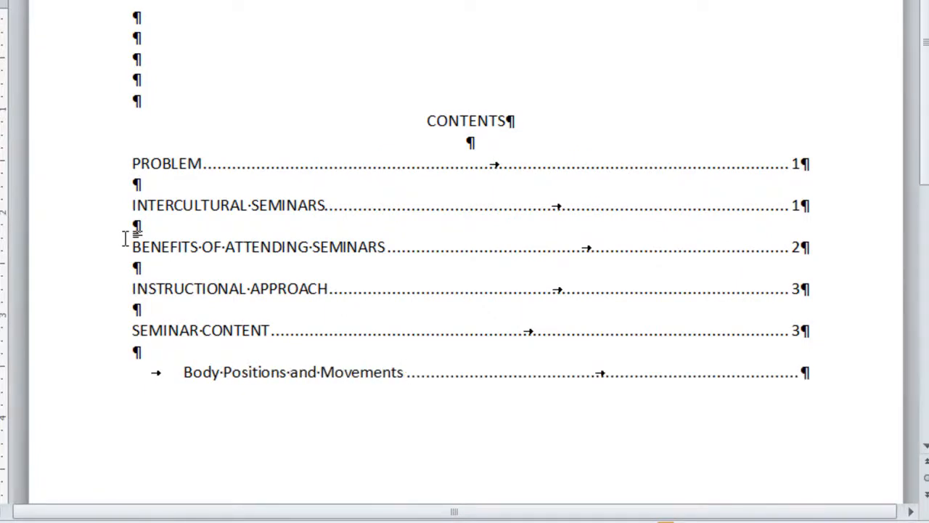
text( 4)
key(Tab)
text(Concep)
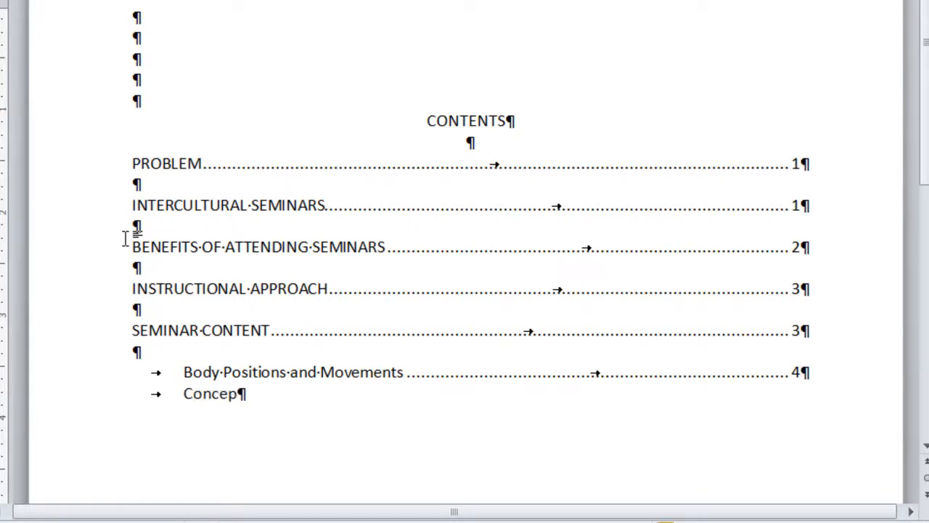
text(t of Culture)
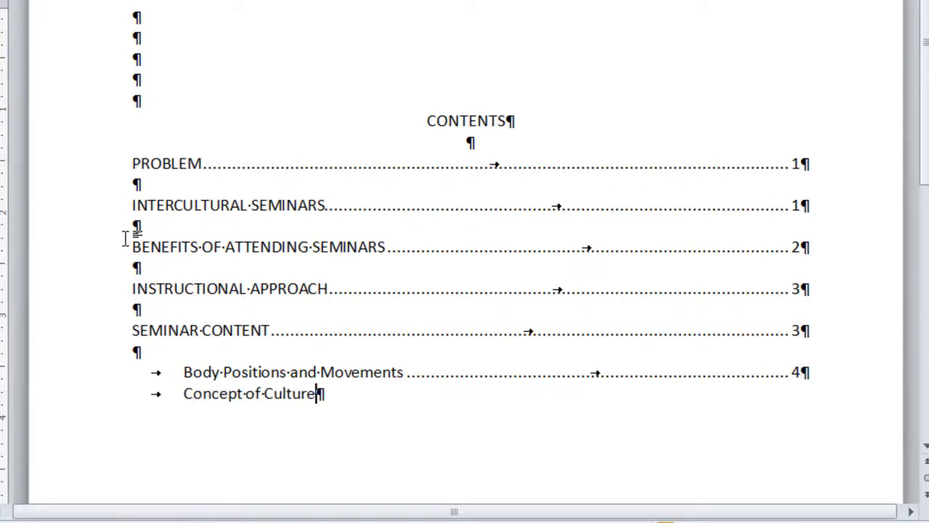
key(Tab)
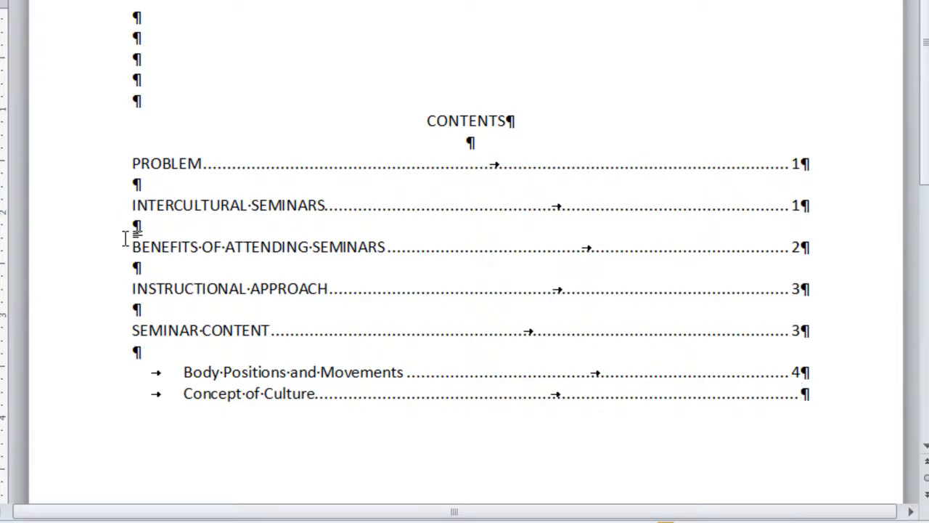
text(5)
key(Return)
key(Tab)
text(Conflict )
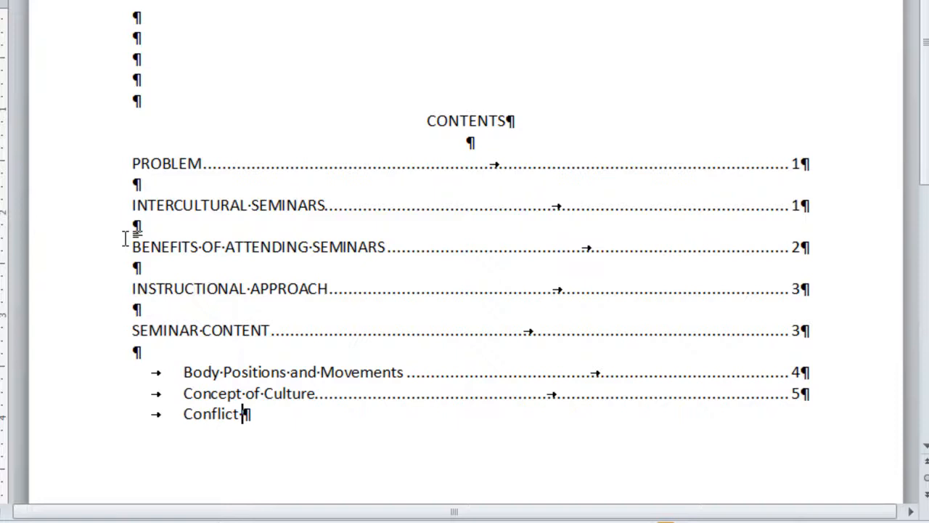
text(Resolution)
key(Tab)
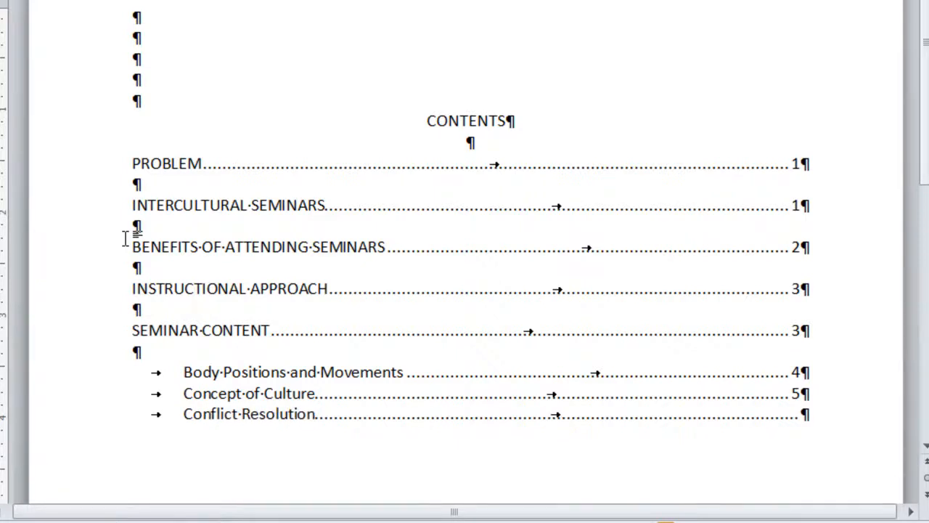
text(5)
key(Tab)
text(Int)
text(imacy in Relation)
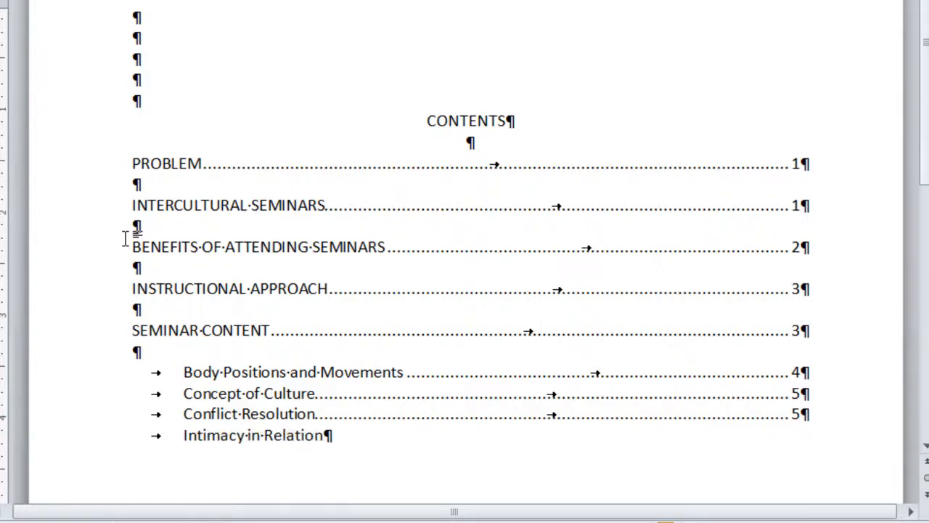
text(ships)
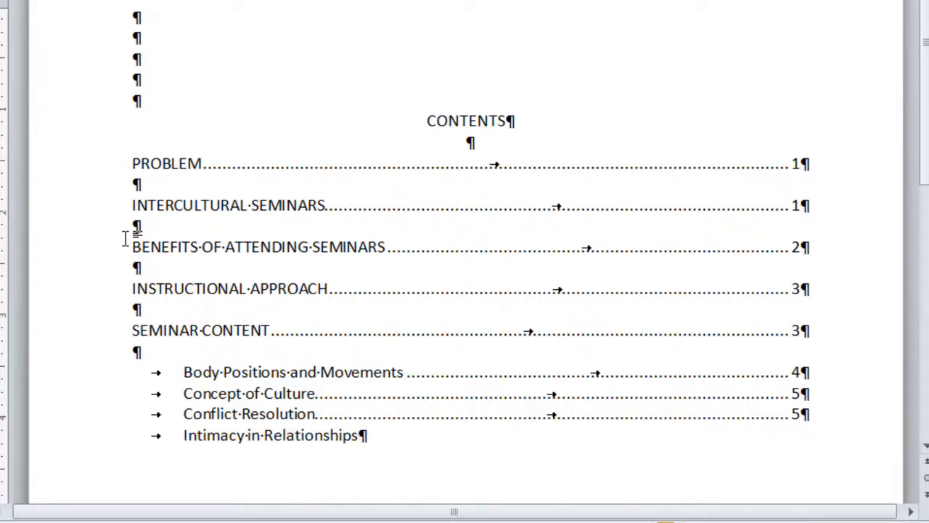
key(Tab)
text(5)
Add indented headings Language, Male and Female Roles, Space and Time with dot-leader page numbers.
key(Return)
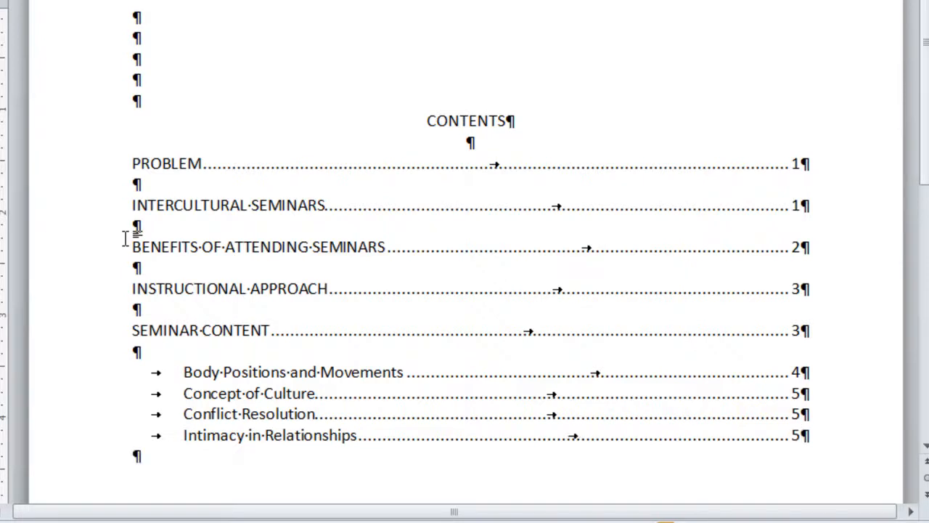
key(Tab)
text(Language)
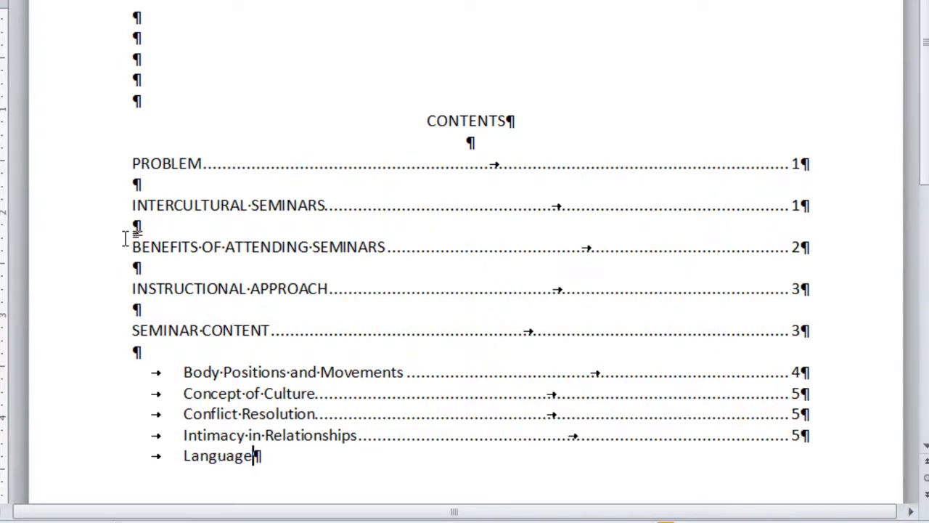
key(Tab)
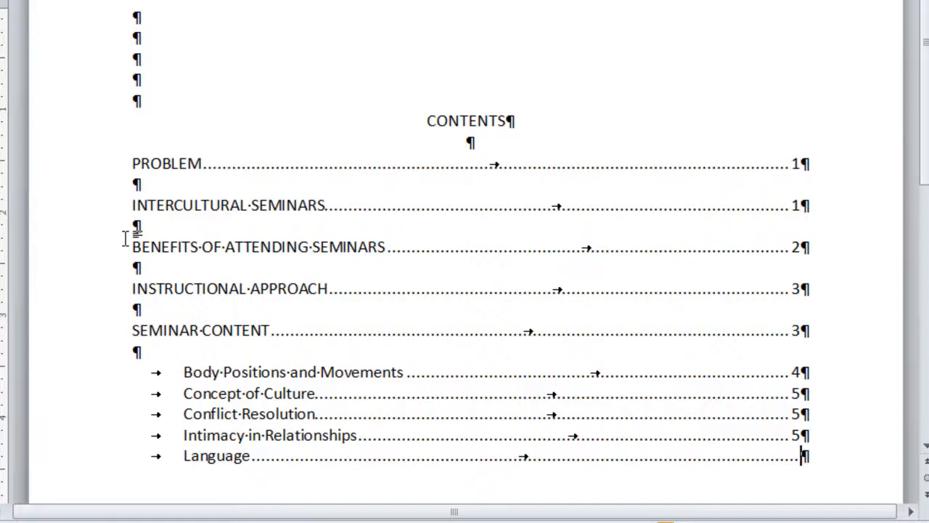
text(5)
key(Return)
key(Tab)
text(Male and Fem)
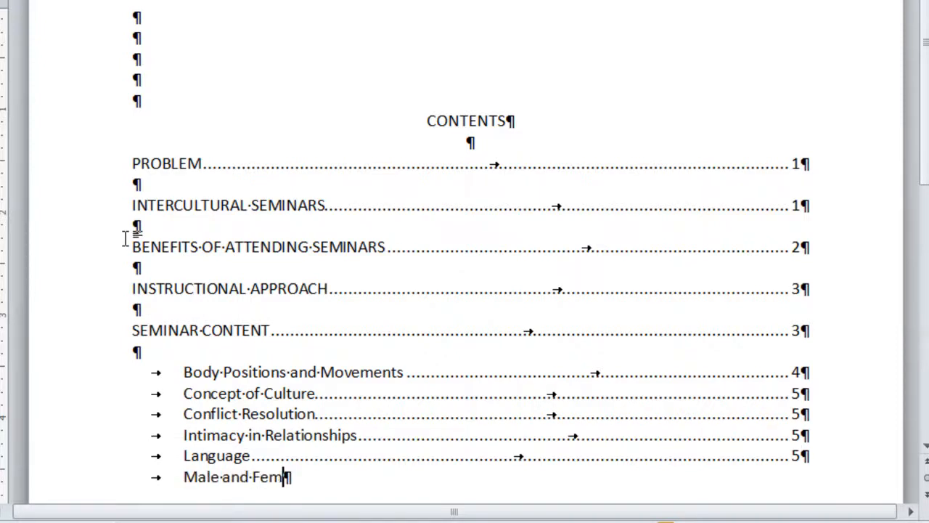
text(ale Roles)
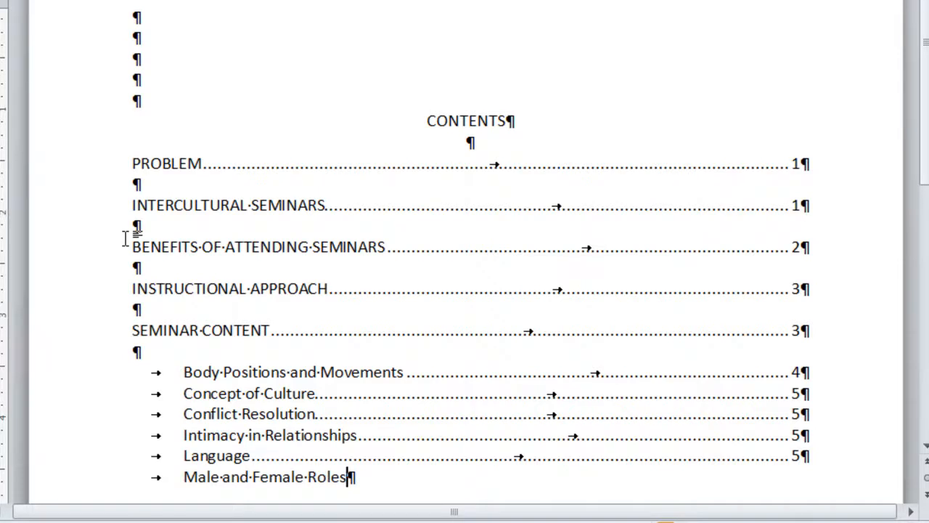
key(Tab)
text(6)
key(Return)
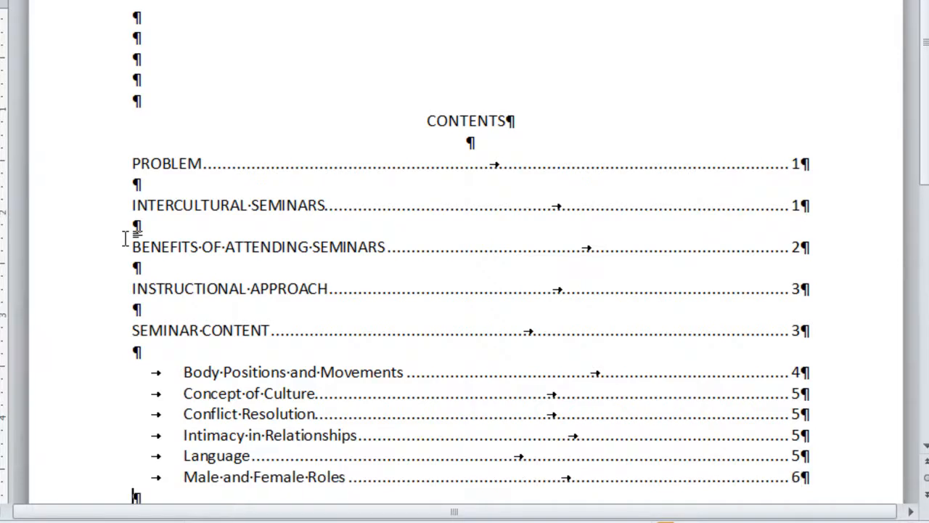
key(Tab)
text(Space and)
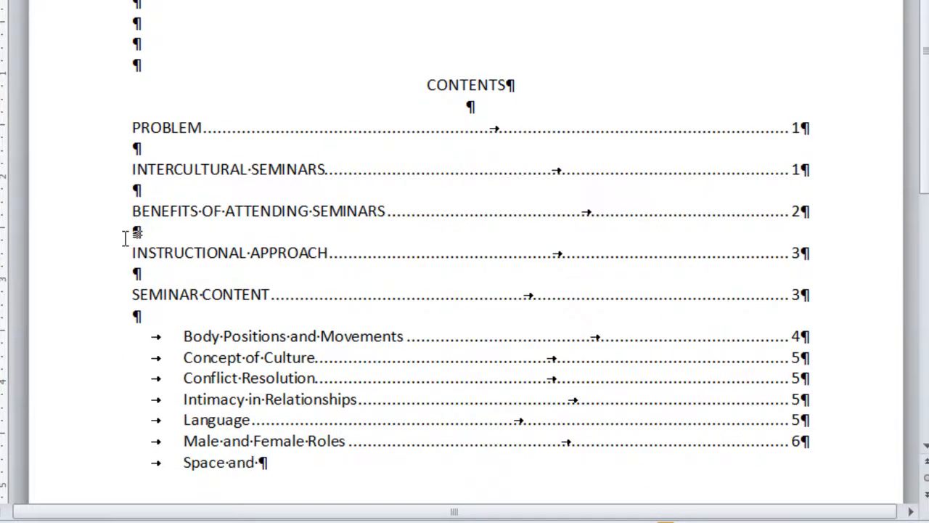
text( Time)
key(Tab)
text(6)
Add the indented Religion, Values, and Ethics heading, fixing its spelling, with a dot-leader page 6.
key(Return)
key(Tab)
text(R)
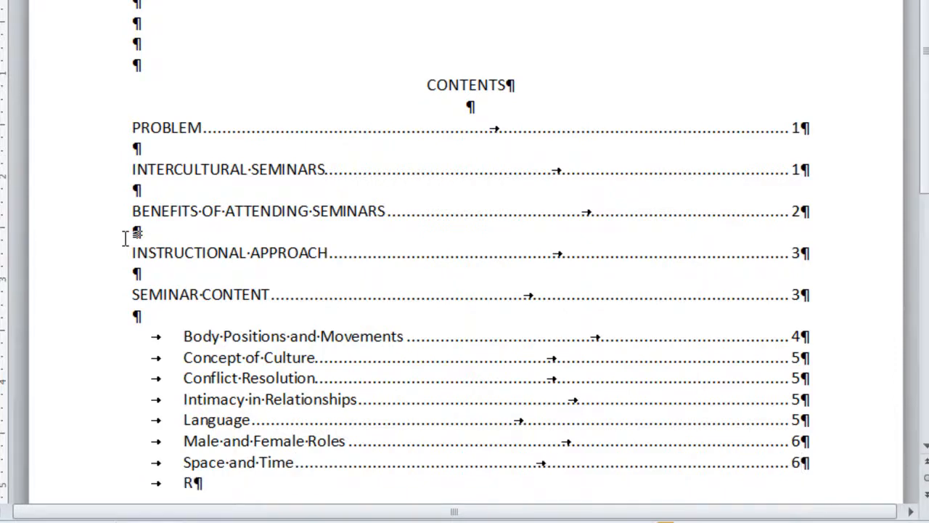
text(eligi)
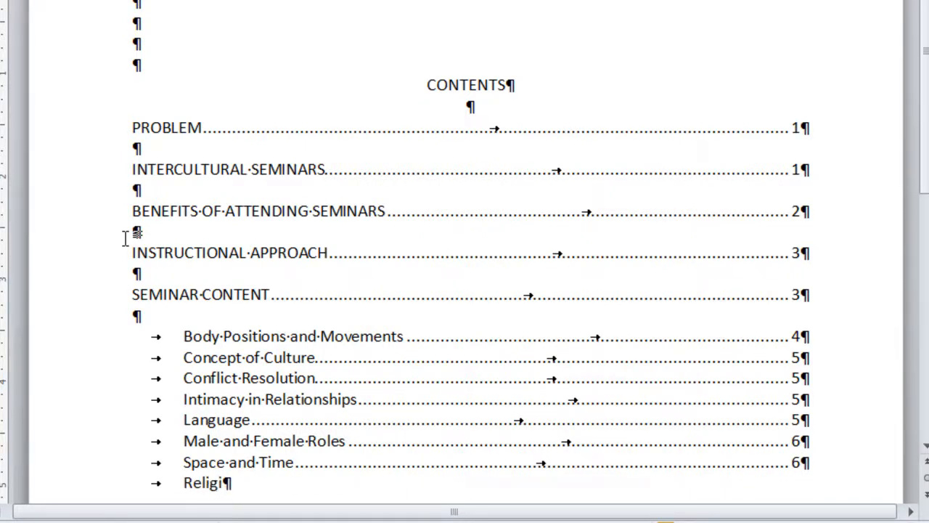
text(on, Values, a)
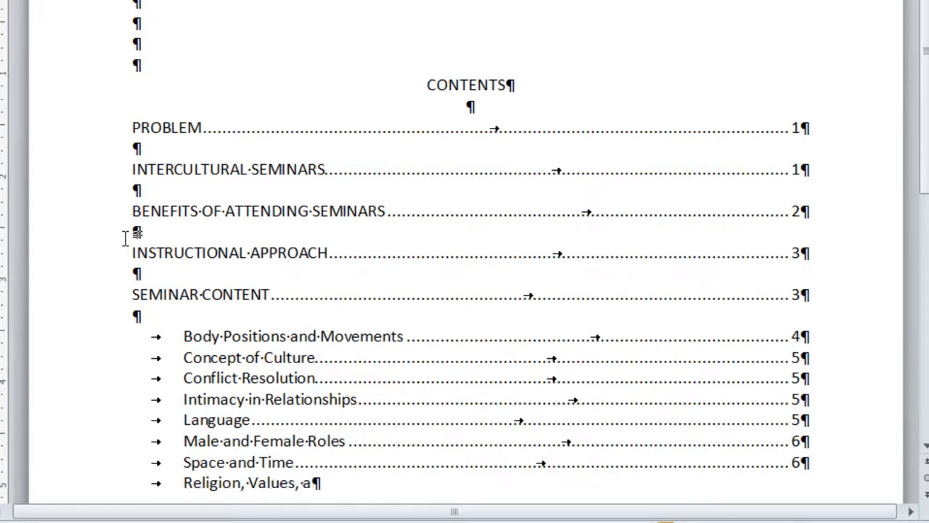
text(nd Ethics)
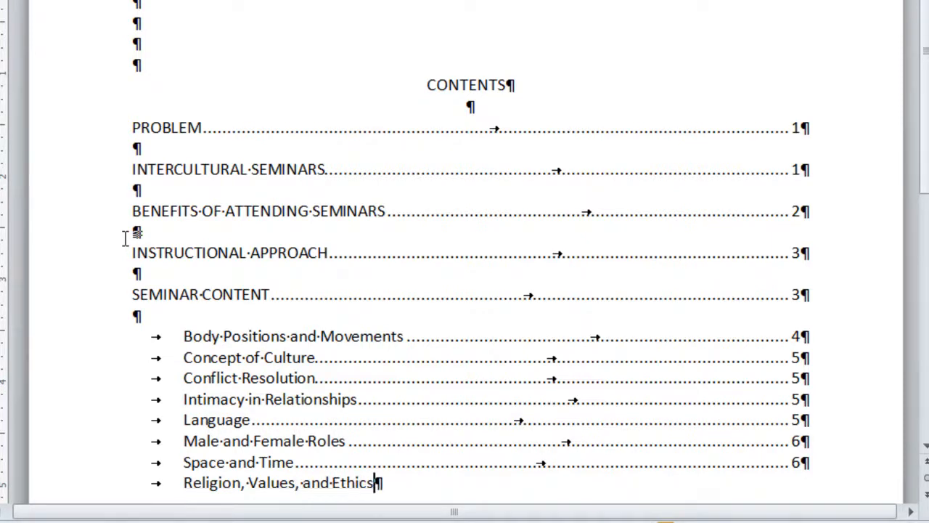
key(Tab)
text(6)
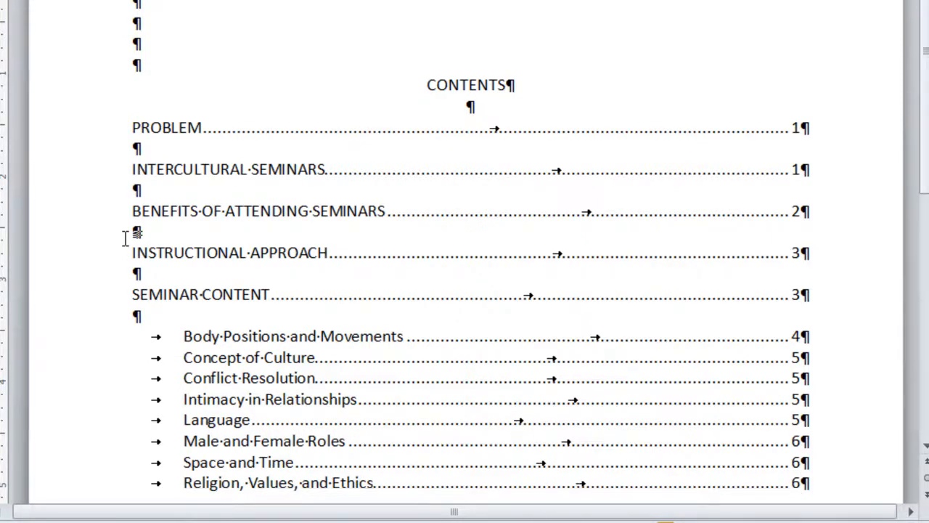
Add side headings TENTATIVE SEMINAR SCHEDULE (page 7) and BIBLIOGRAPHY (page 9) with dot leaders.
key(Return)
key(Return)
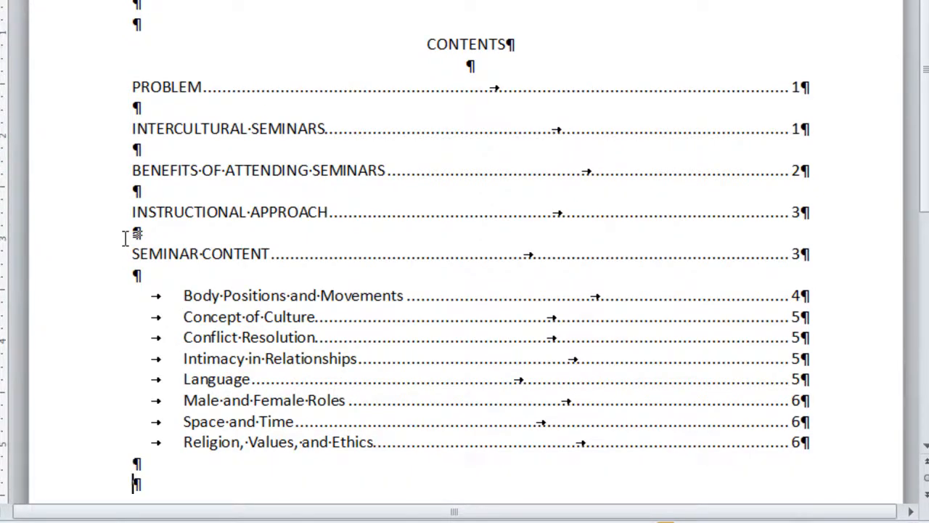
text(TENTATIVE SE)
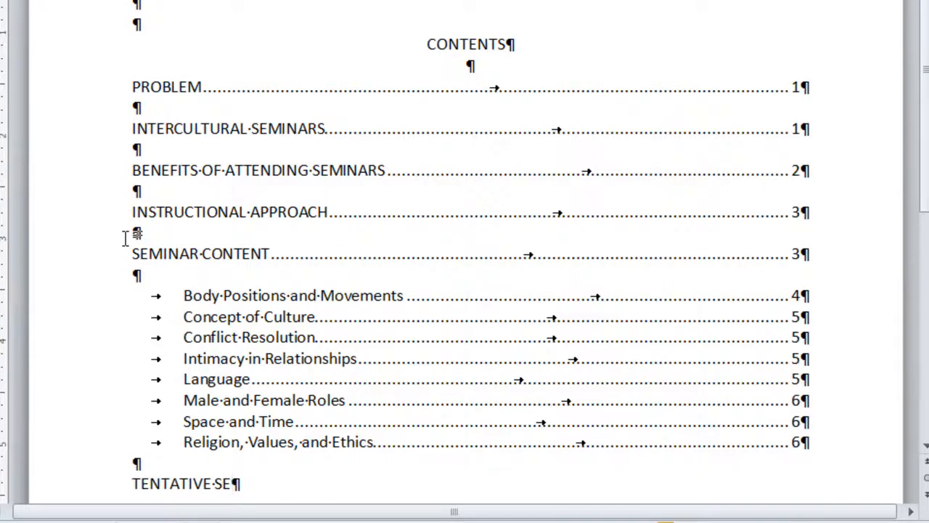
text(MINAR SCHEDULE)
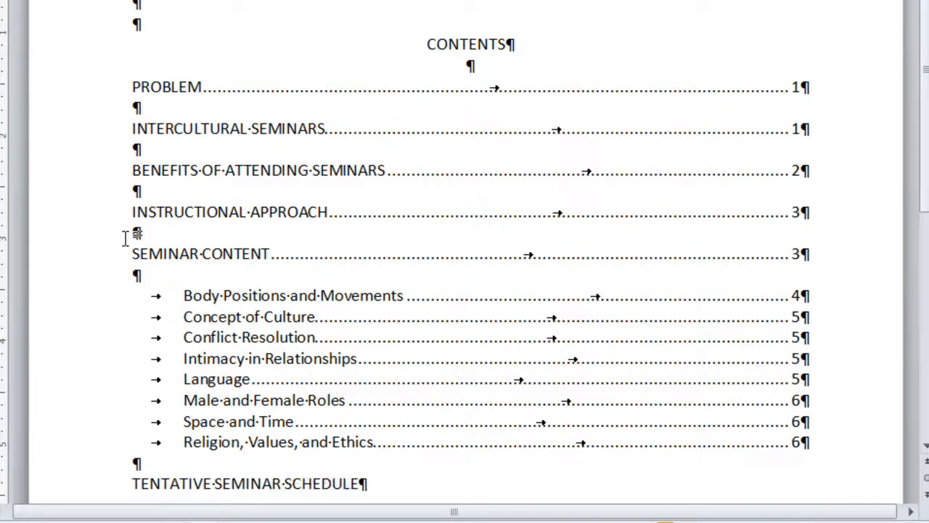
key(Tab)
text(7)
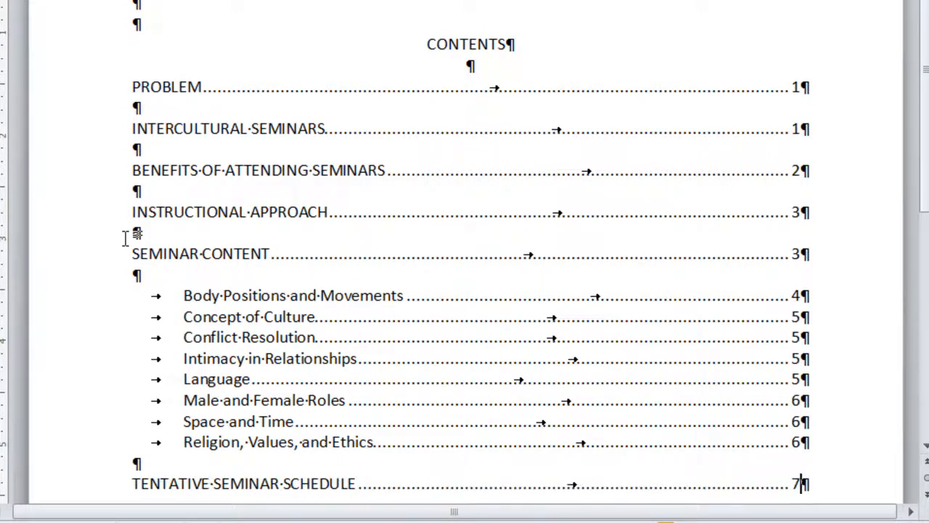
key(Return)
key(Return)
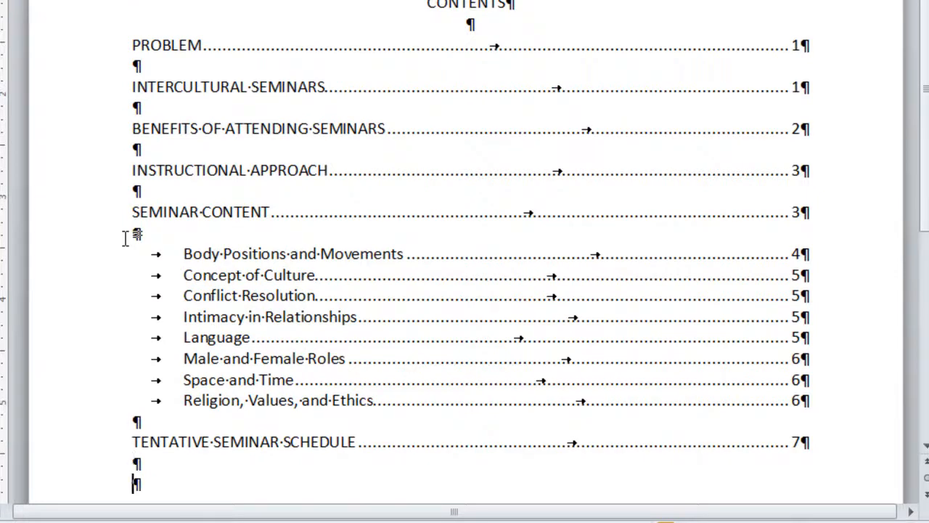
text(BIBLIOGRAPHY)
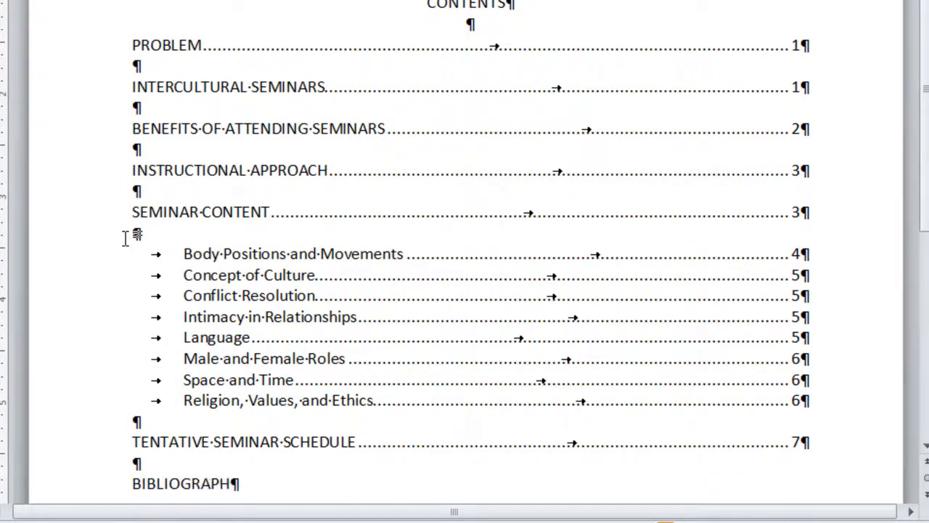
key(Tab)
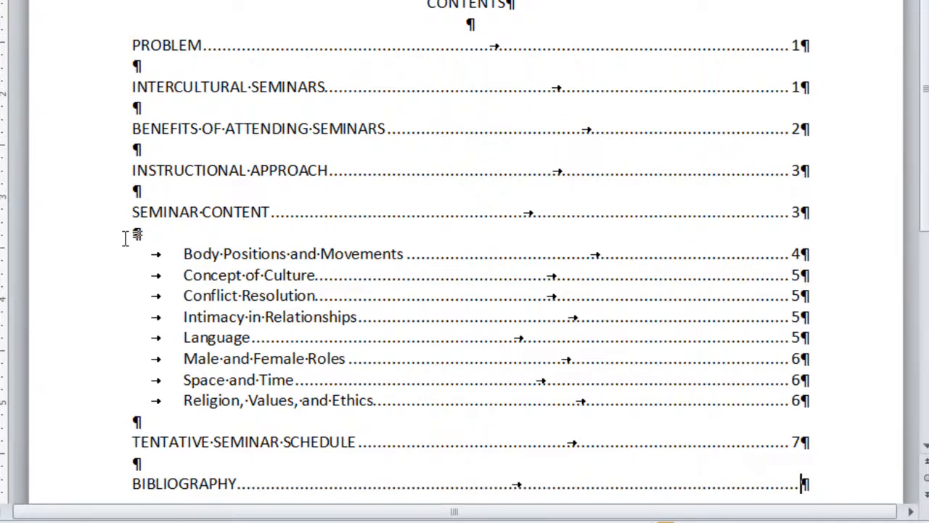
text(9)
drag(925, 22, 926, 46)
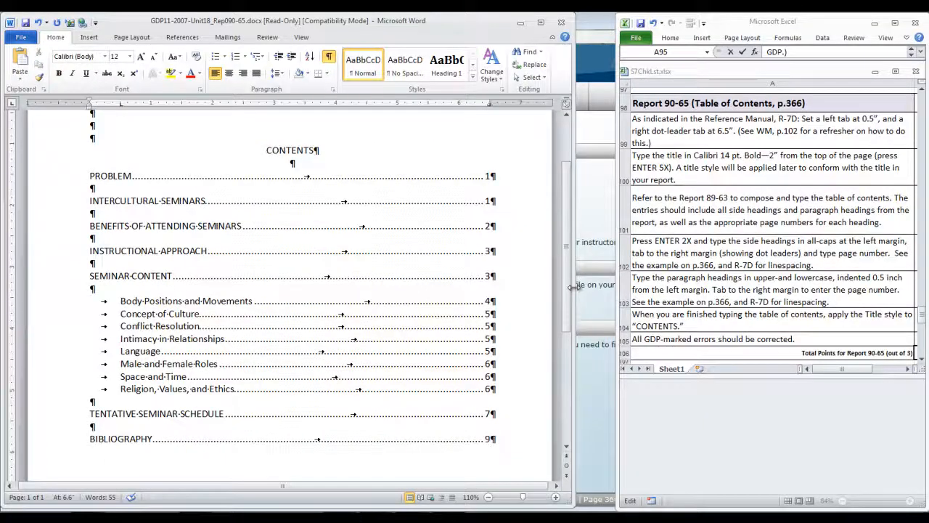
Select the CONTENTS heading and give it the Title style from the Styles gallery.
drag(575, 285, 616, 286)
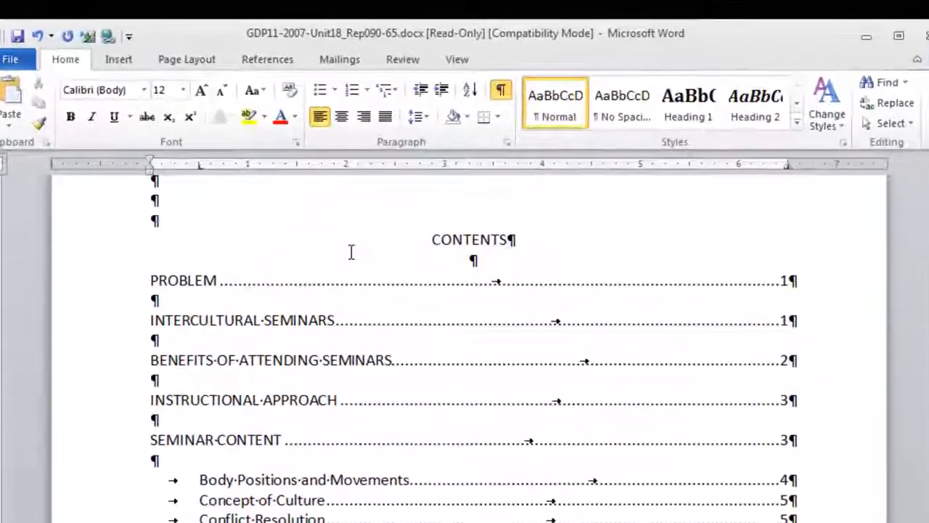
drag(433, 241, 513, 241)
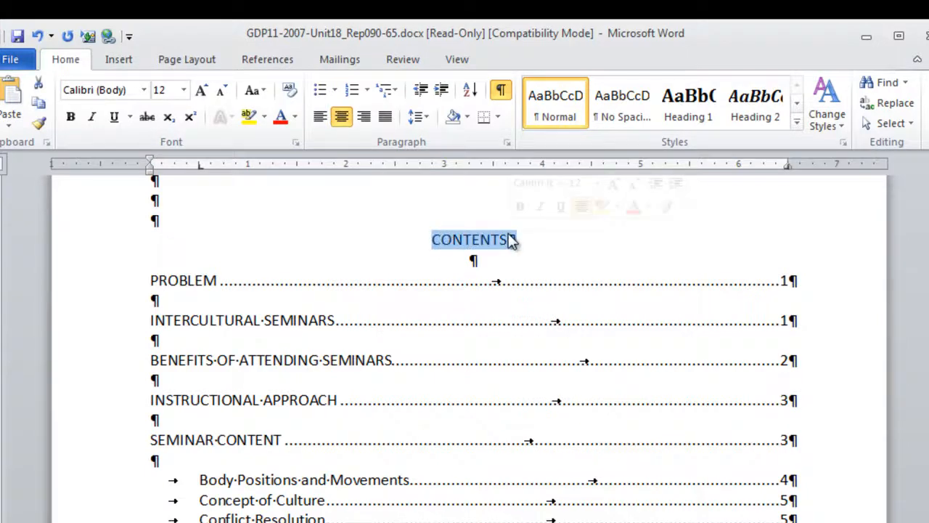
click(797, 123)
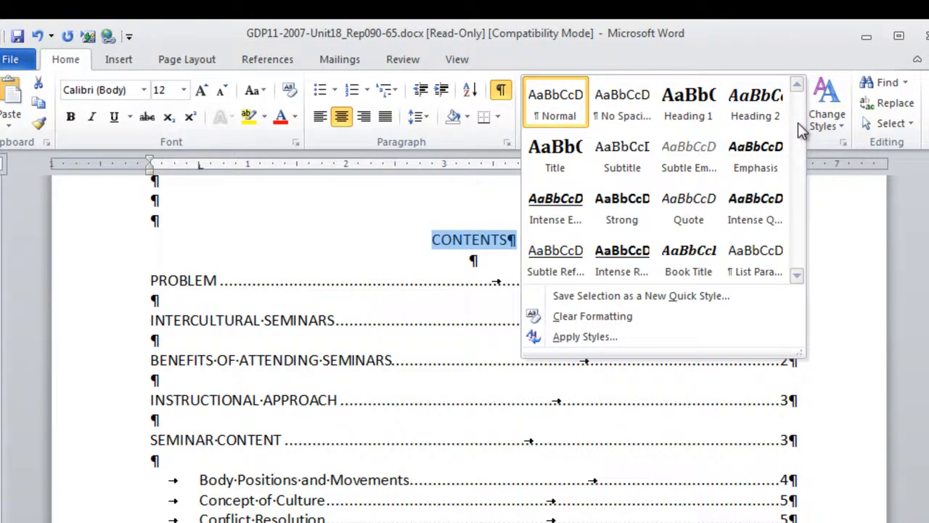
click(555, 156)
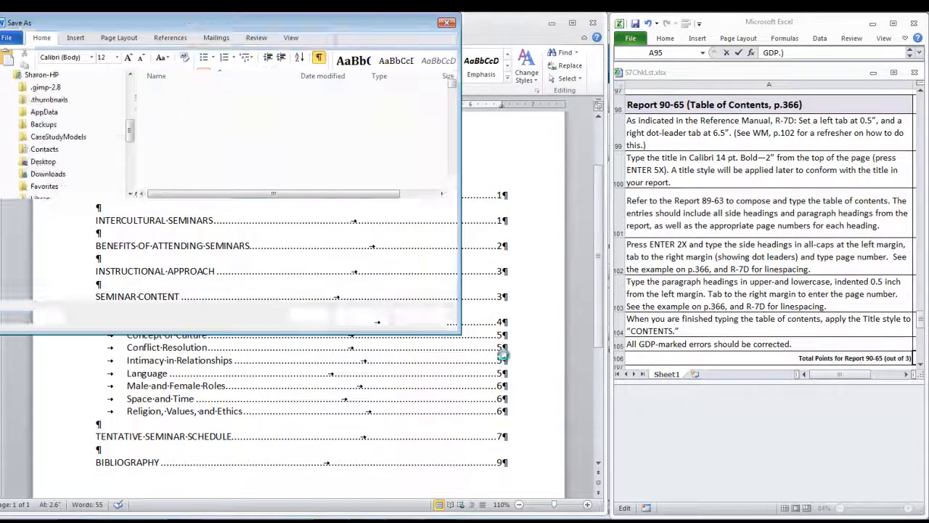
Close Word and submit the table of contents for GDP scoring.
click(594, 25)
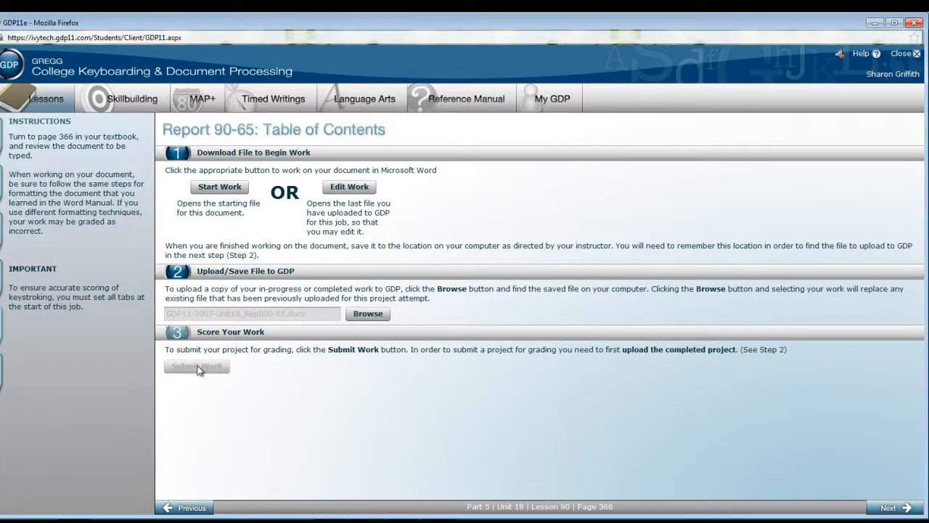
click(197, 365)
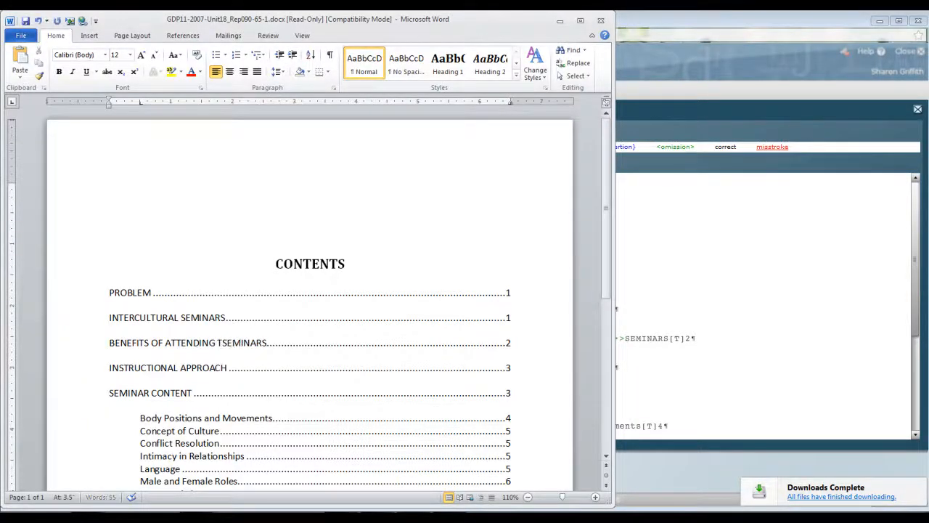
text(THE)
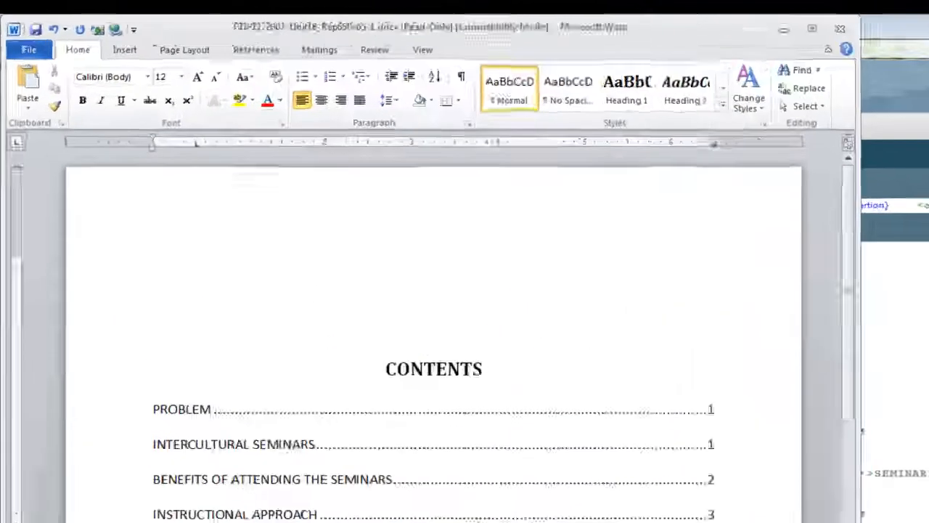
Save the corrected document into the 119 folder under Documents.
key(F12)
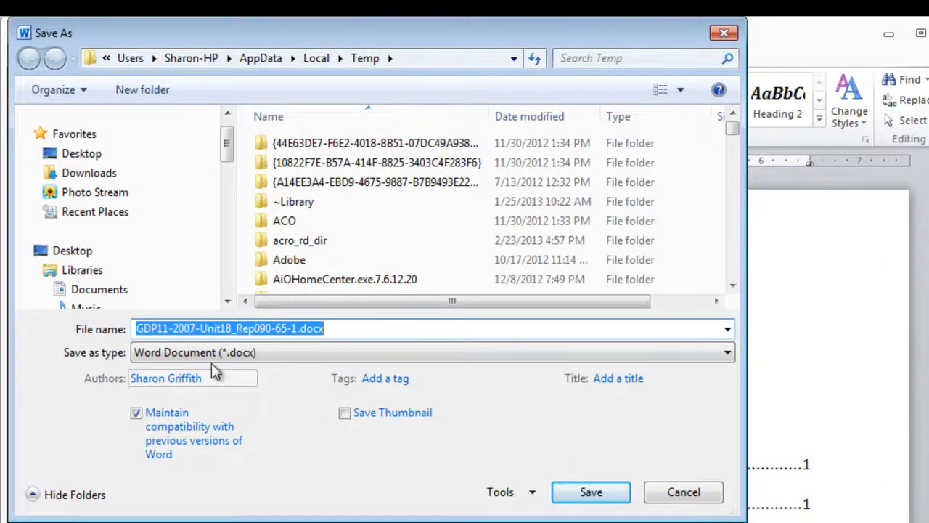
click(124, 290)
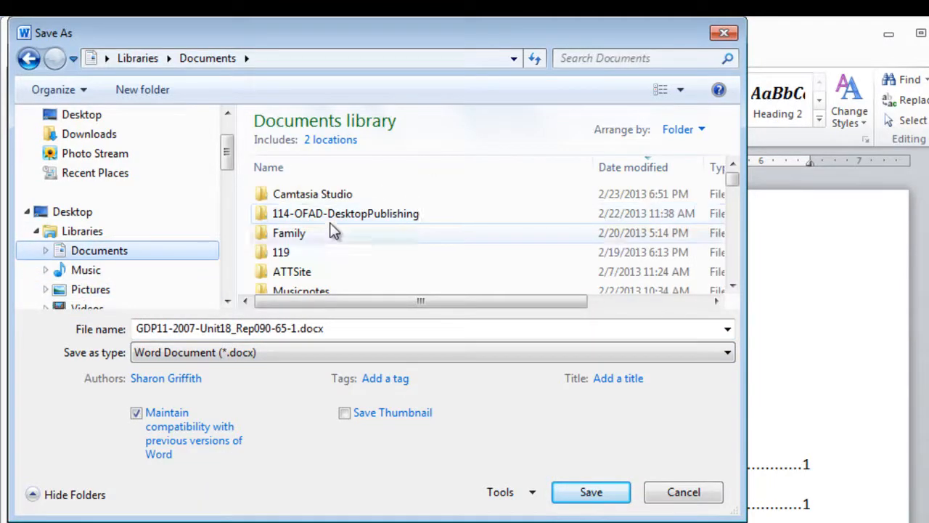
double_click(281, 252)
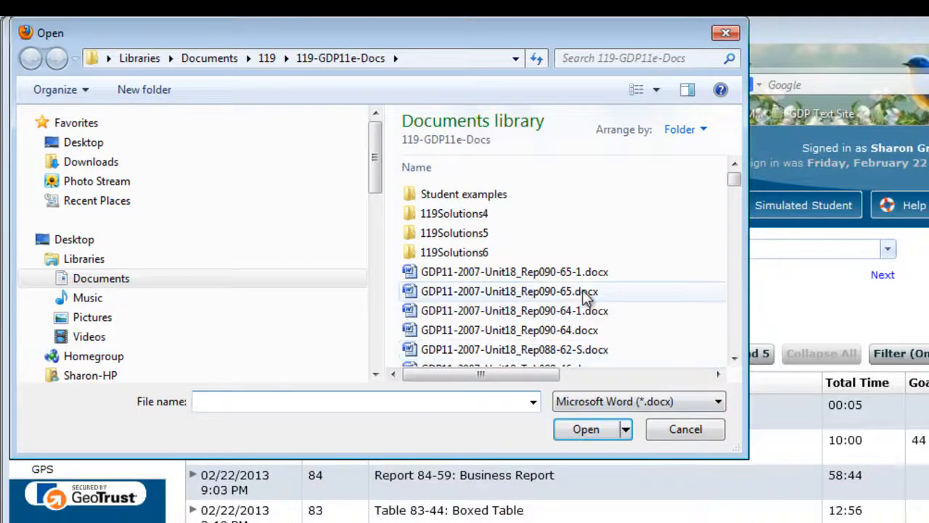
Resubmit GDP11-2007-Unit18_Rep090-65-1.docx for scoring with zero keystroking errors and close the results.
click(568, 275)
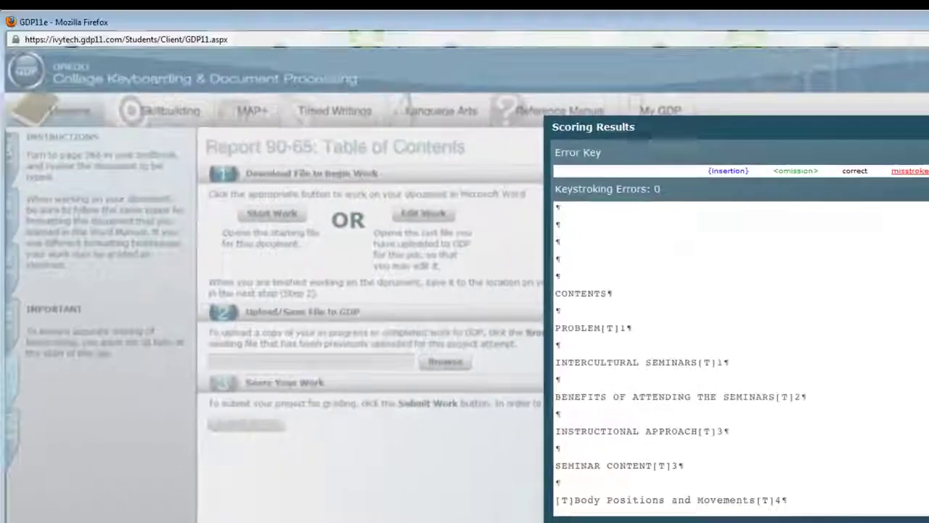
click(906, 27)
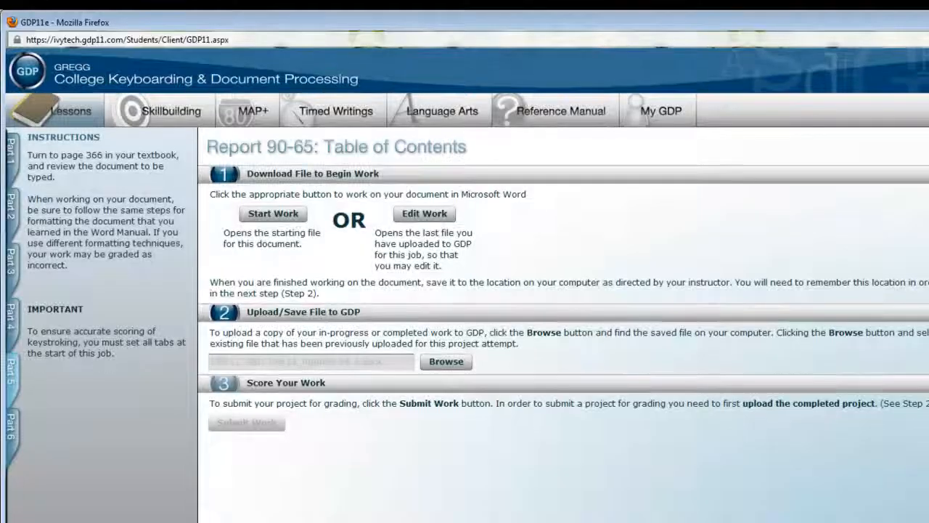